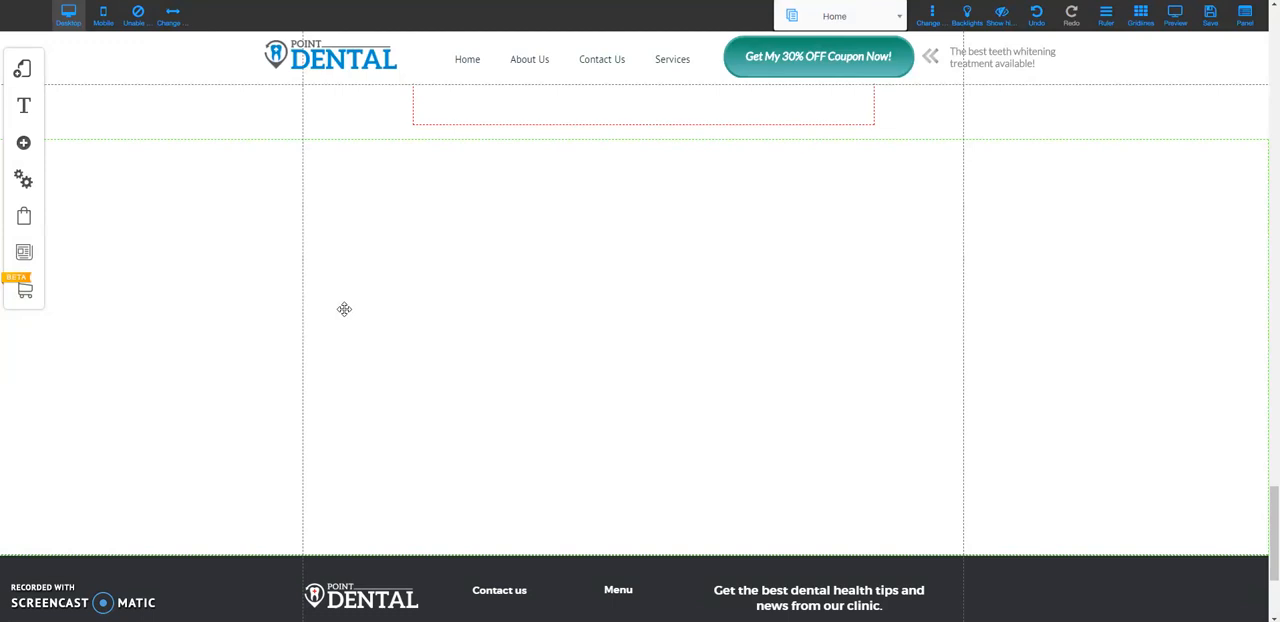
{"action": "left_click_drag", "start_coordinate": [349, 309], "coordinate": [390, 130]}
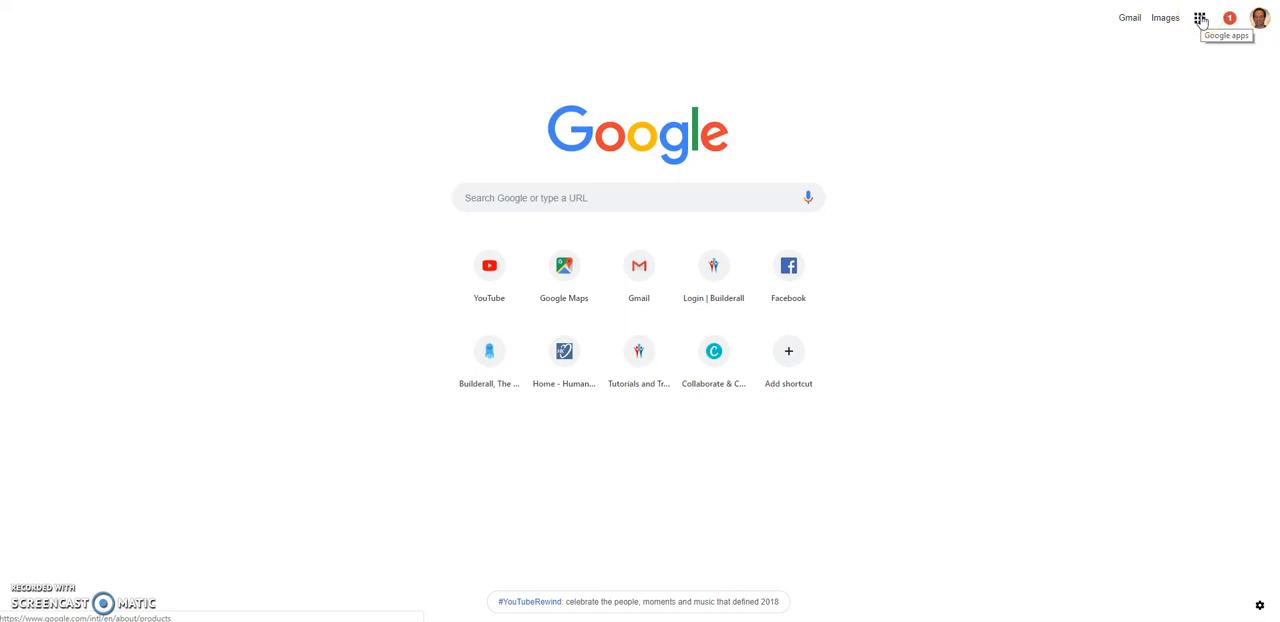
Switch to Google Maps from the Google apps and look up the Chicago Marriott Oak Brook
{"action": "left_click", "coordinate": [1200, 19]}
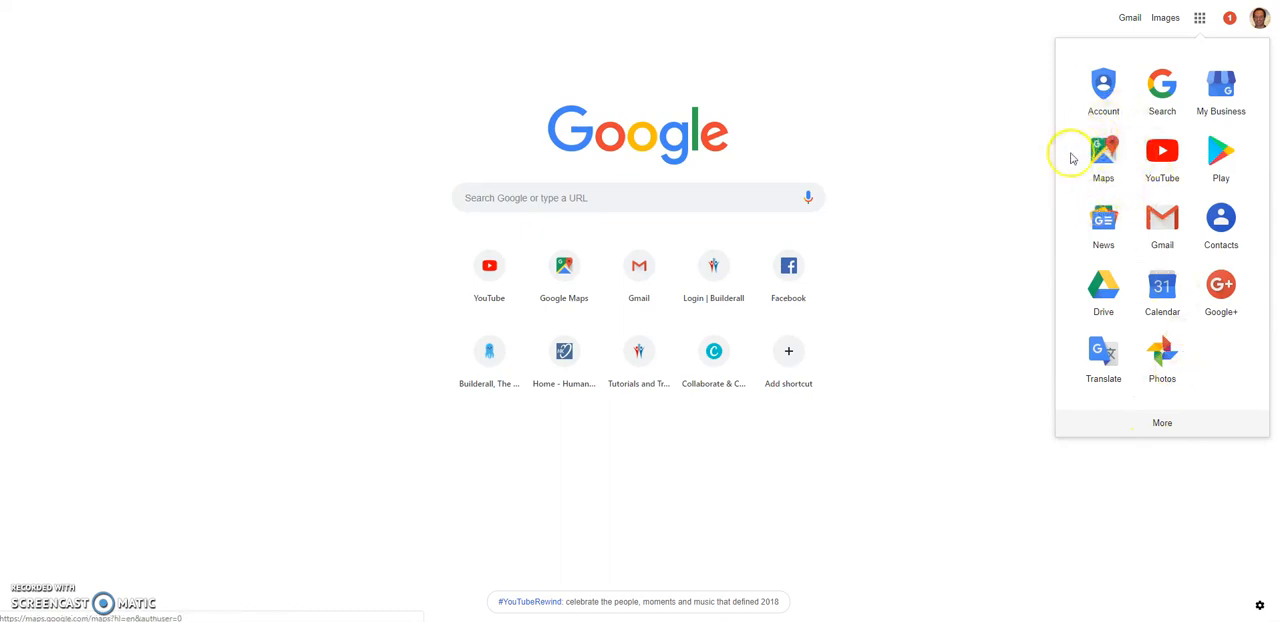
{"action": "left_click", "coordinate": [1106, 155]}
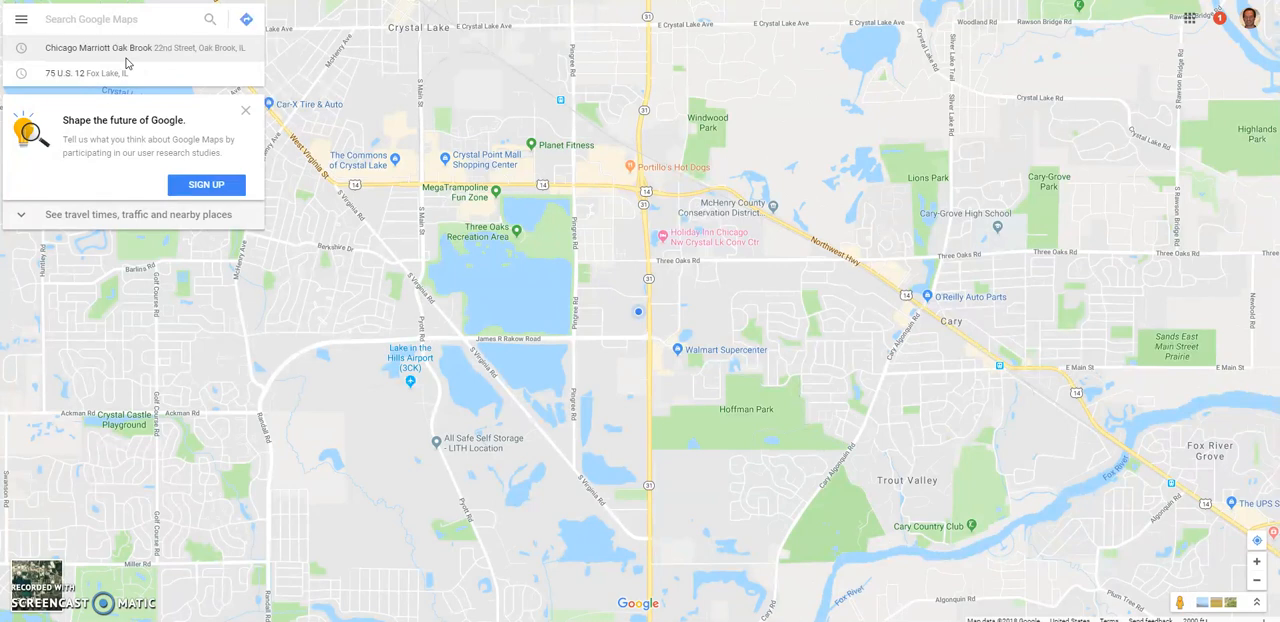
{"action": "left_click", "coordinate": [86, 19]}
{"action": "left_click", "coordinate": [107, 54]}
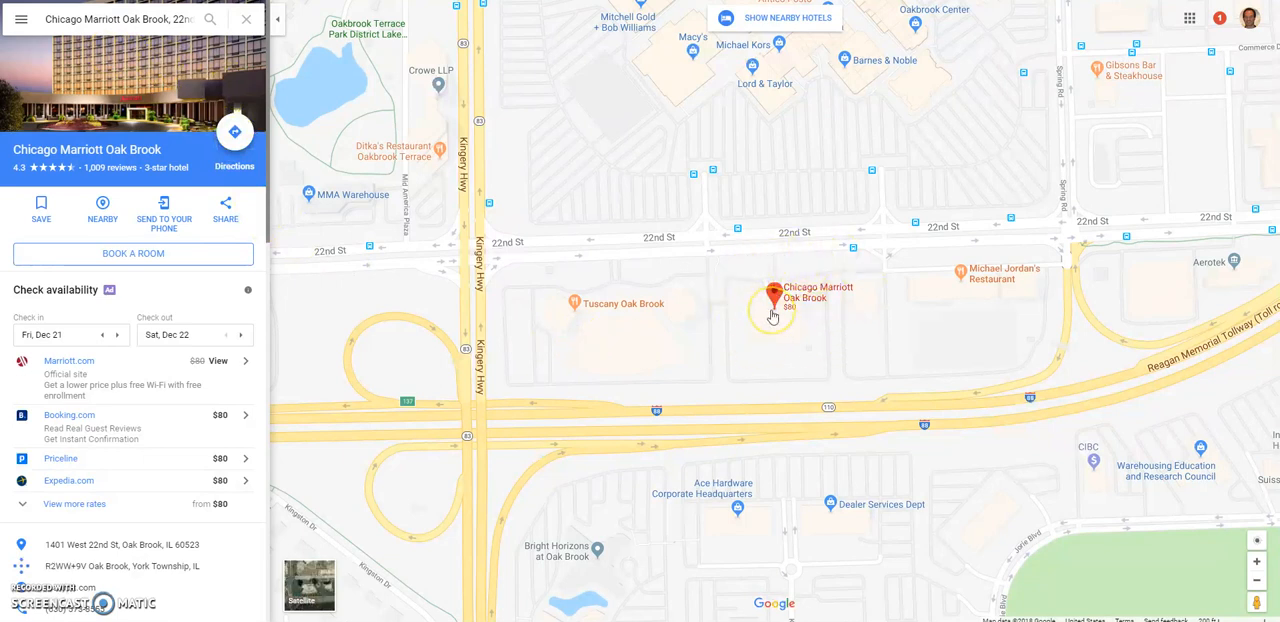
Copy the medium-size map embed HTML from the hotel's sharing options
{"action": "left_click", "coordinate": [228, 206]}
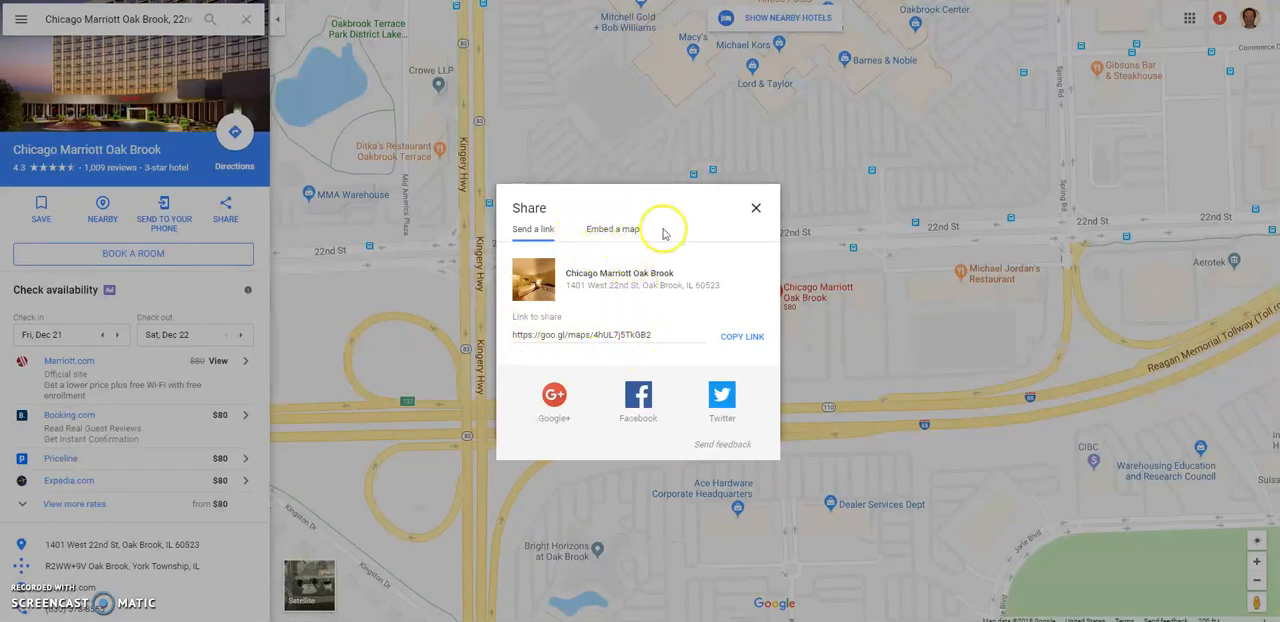
{"action": "left_click", "coordinate": [612, 230]}
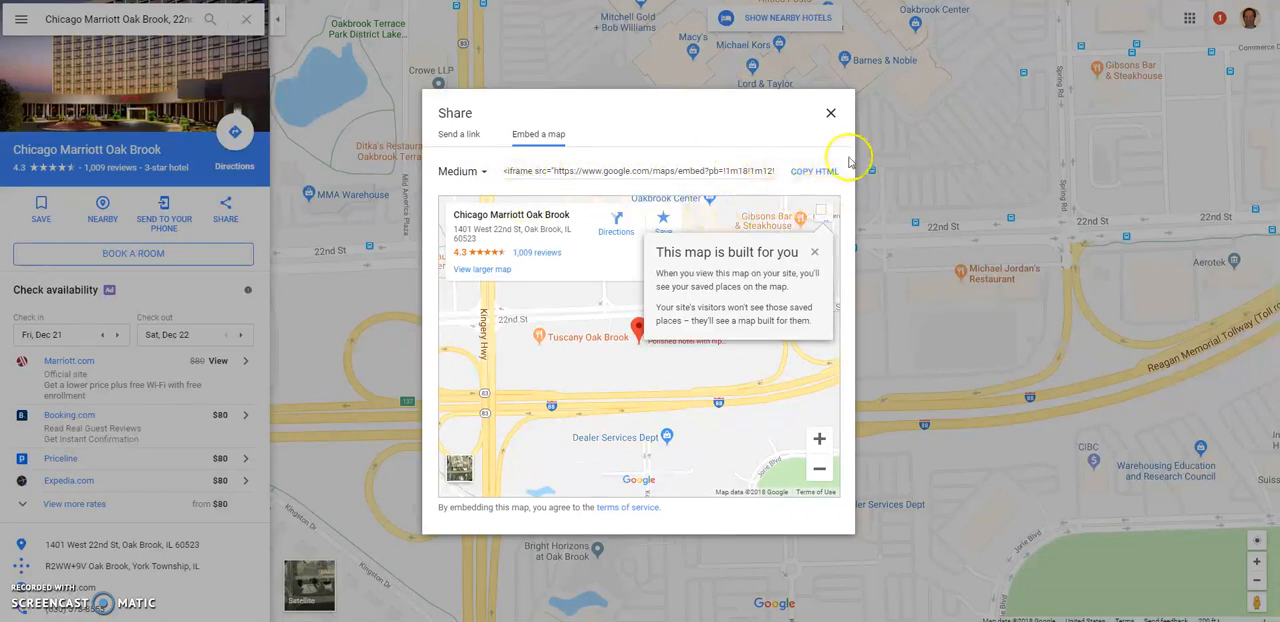
{"action": "left_click", "coordinate": [815, 172]}
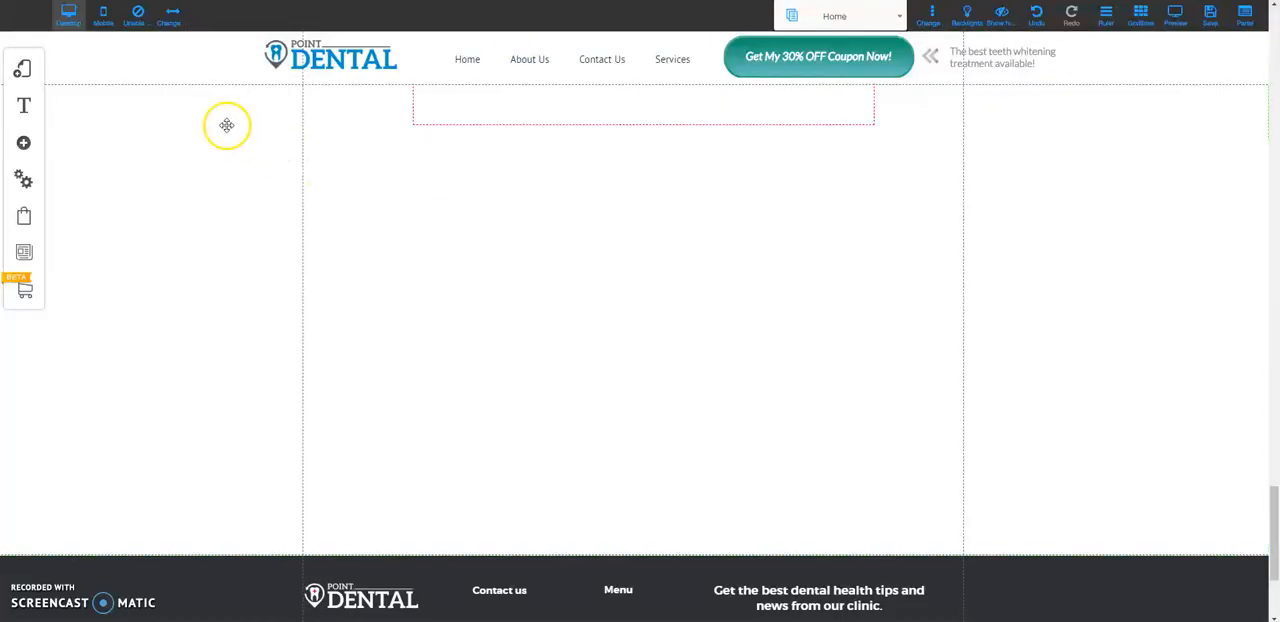
Switch back to the Builderall page editor and add an HTML app element to the empty section above the footer
{"action": "left_click_drag", "start_coordinate": [14, 198], "coordinate": [47, 128]}
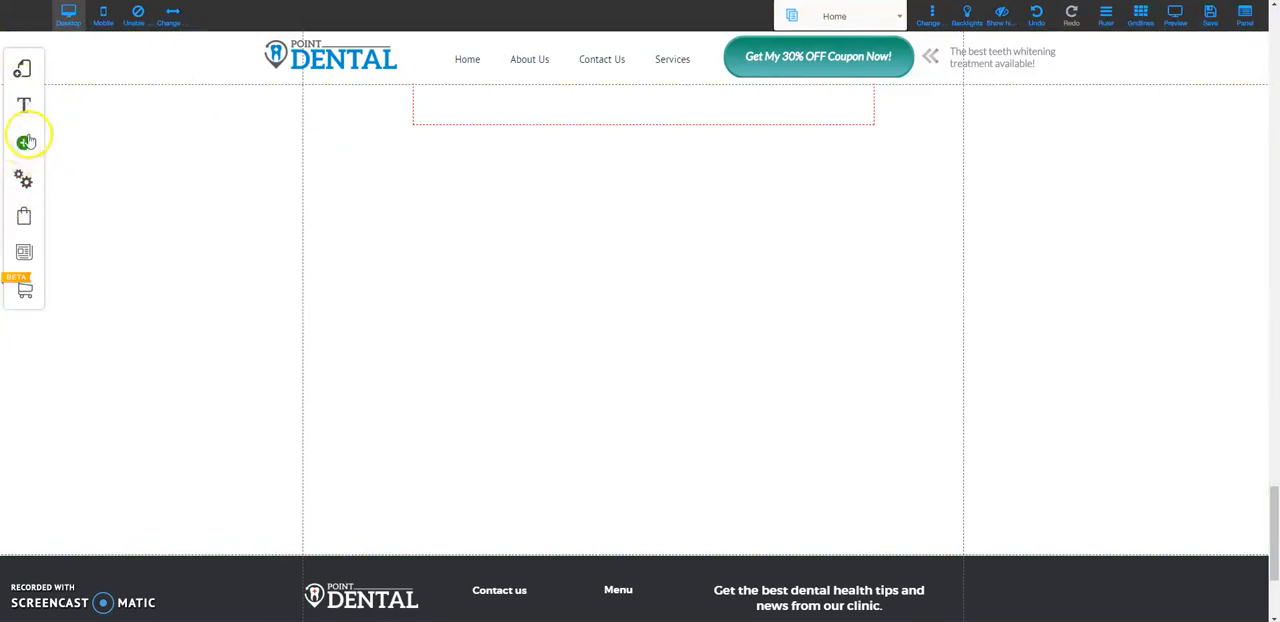
{"action": "left_click", "coordinate": [24, 142]}
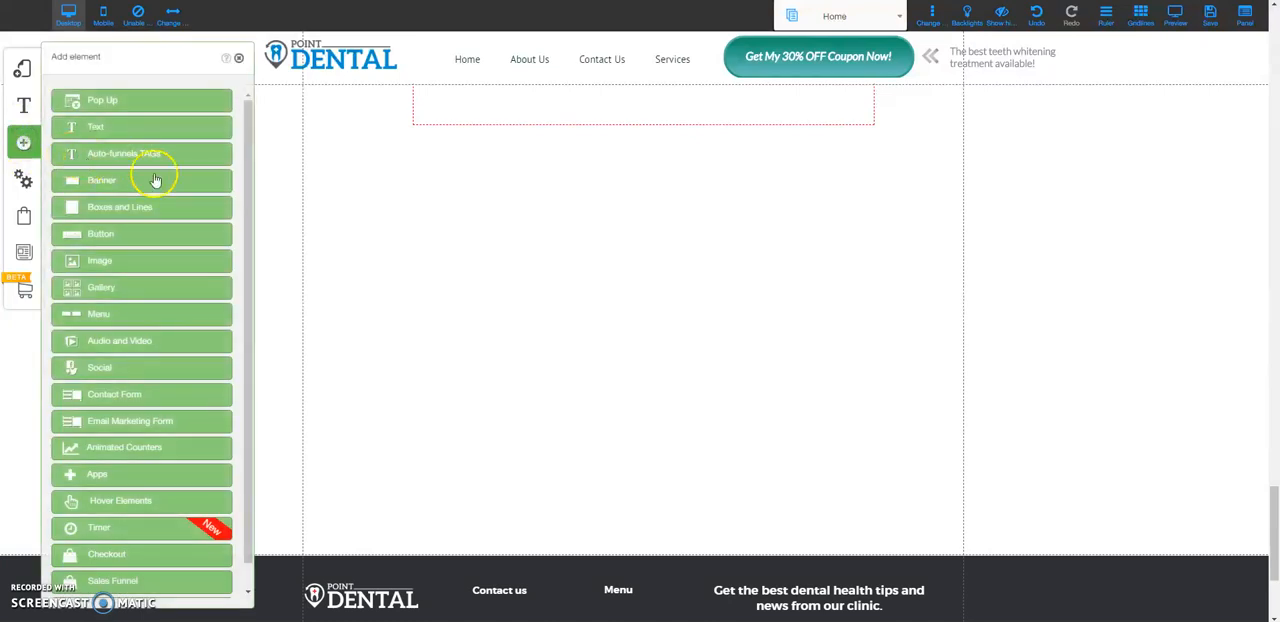
{"action": "left_click", "coordinate": [101, 476]}
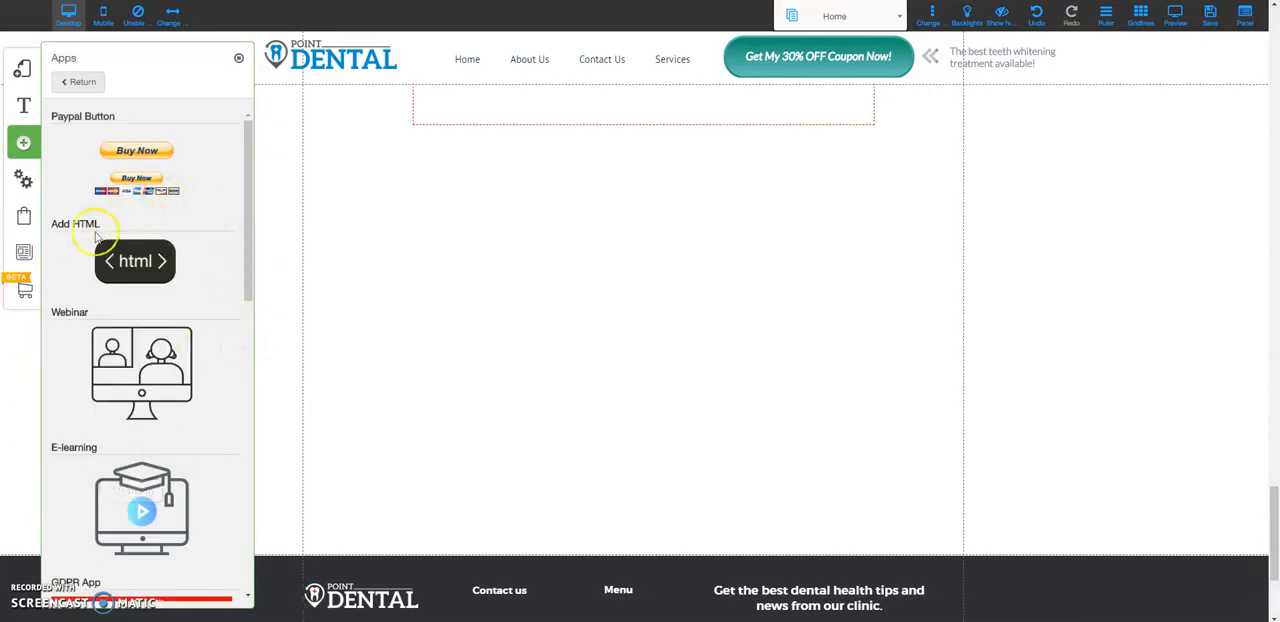
{"action": "left_click", "coordinate": [145, 258]}
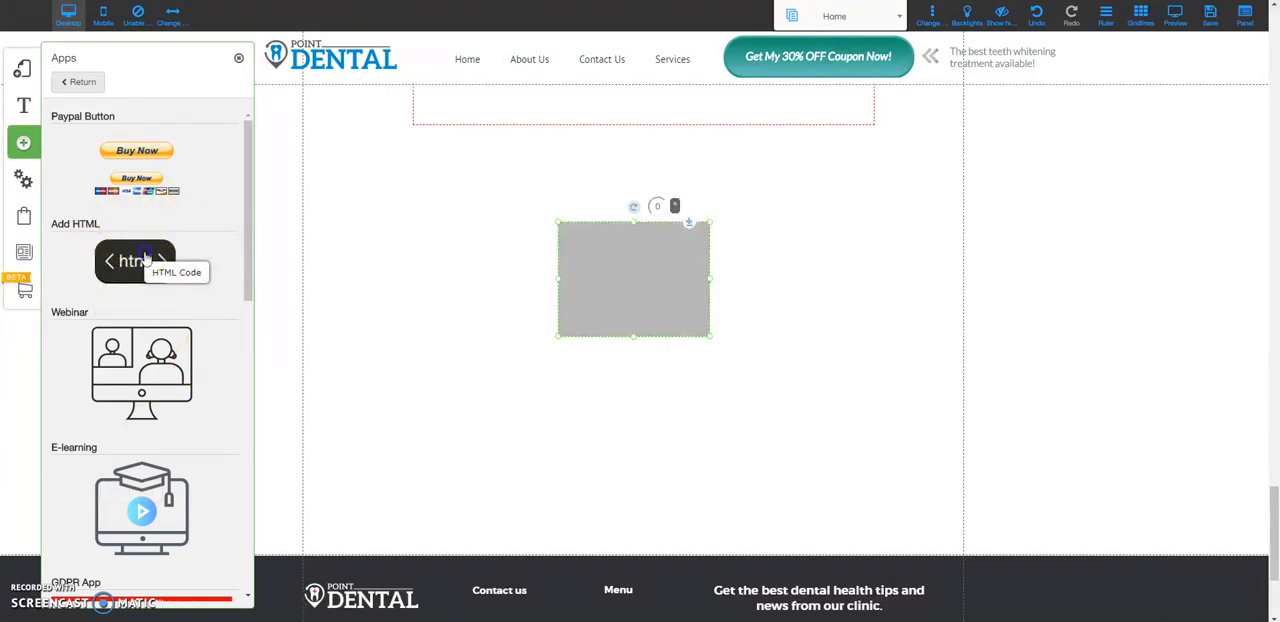
{"action": "left_click", "coordinate": [641, 244]}
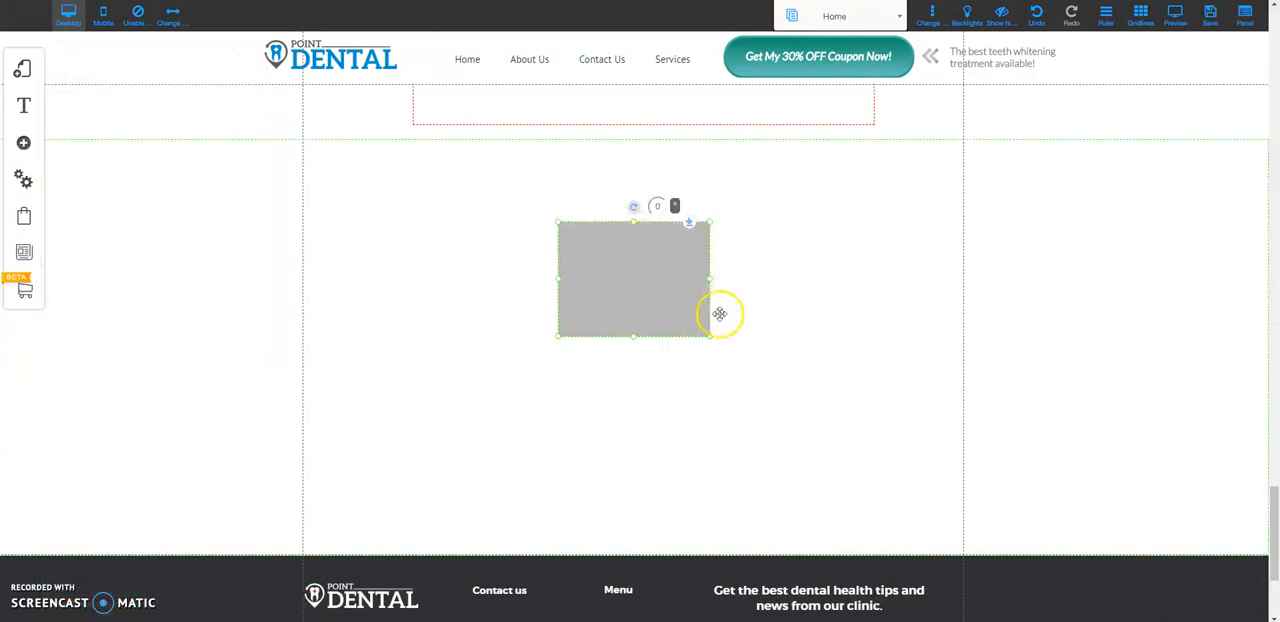
Enlarge the new HTML element downward and to the right to about 419 by 265
{"action": "left_click_drag", "start_coordinate": [634, 337], "coordinate": [631, 397]}
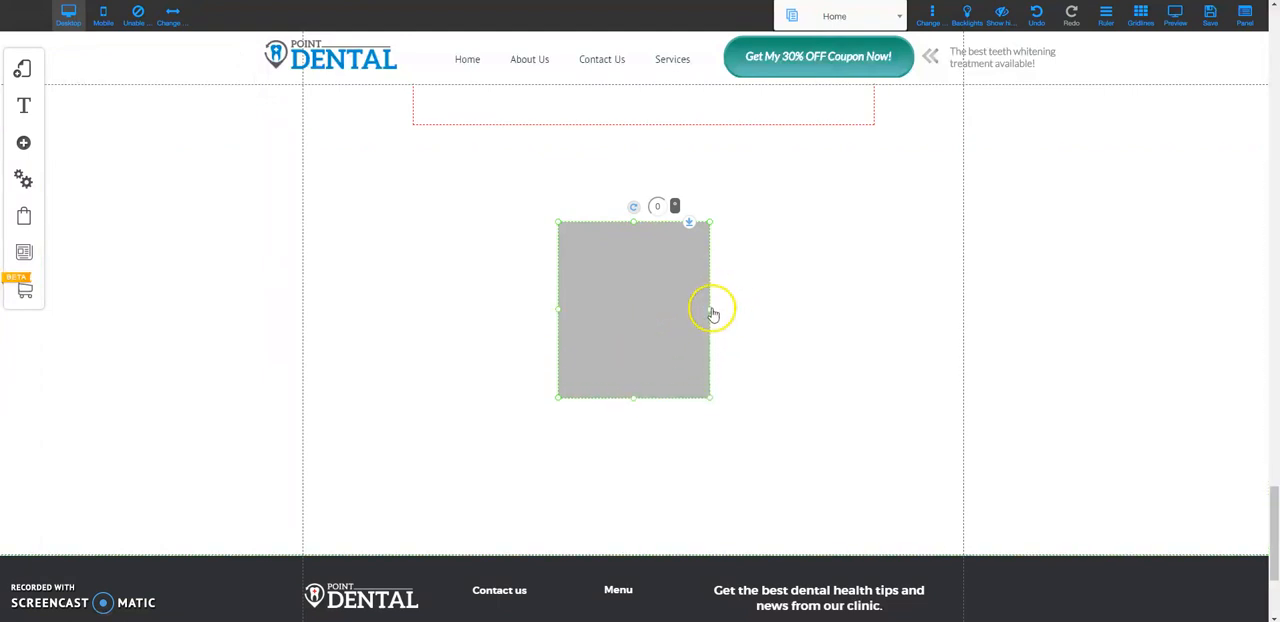
{"action": "left_click_drag", "start_coordinate": [711, 308], "coordinate": [837, 288]}
{"action": "left_click", "coordinate": [677, 283]}
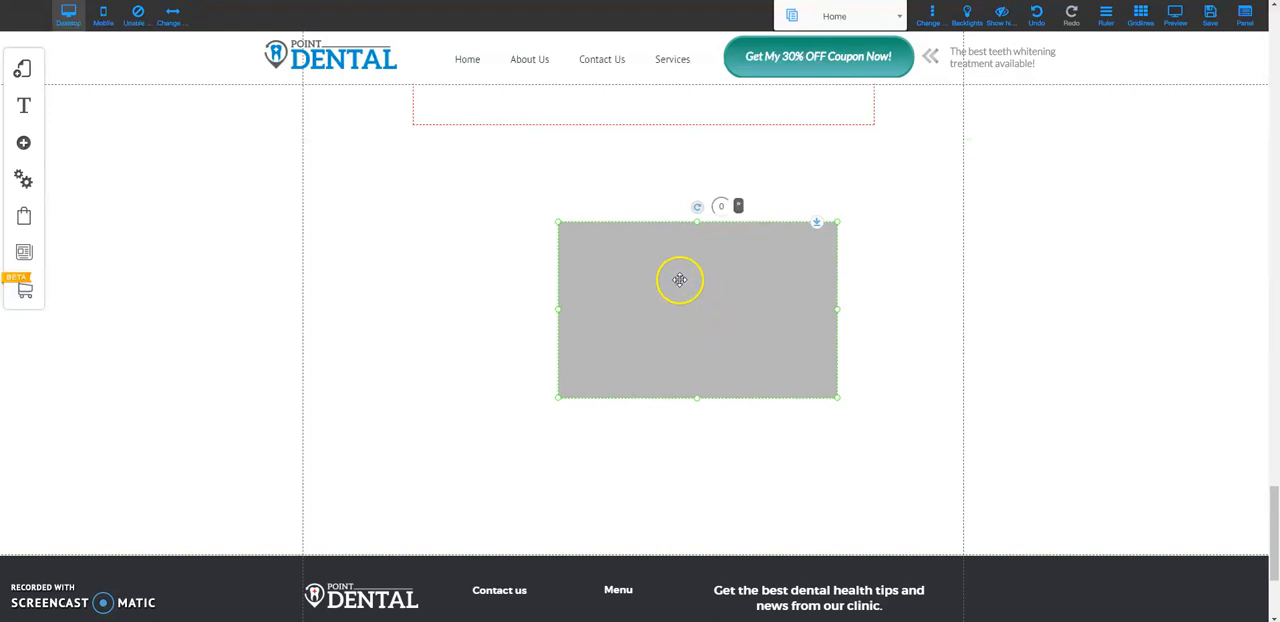
Replace the HTML element's default code with the copied Google Maps iframe code and apply it
{"action": "right_click", "coordinate": [679, 277]}
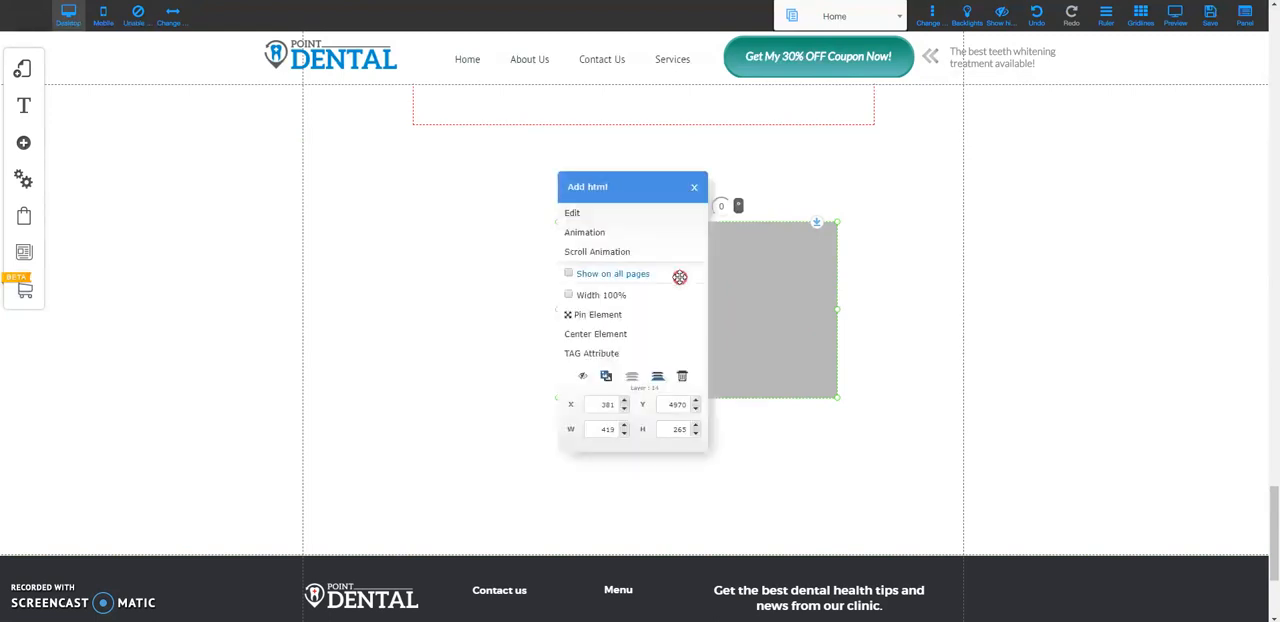
{"action": "left_click", "coordinate": [573, 215]}
{"action": "left_click", "coordinate": [491, 325]}
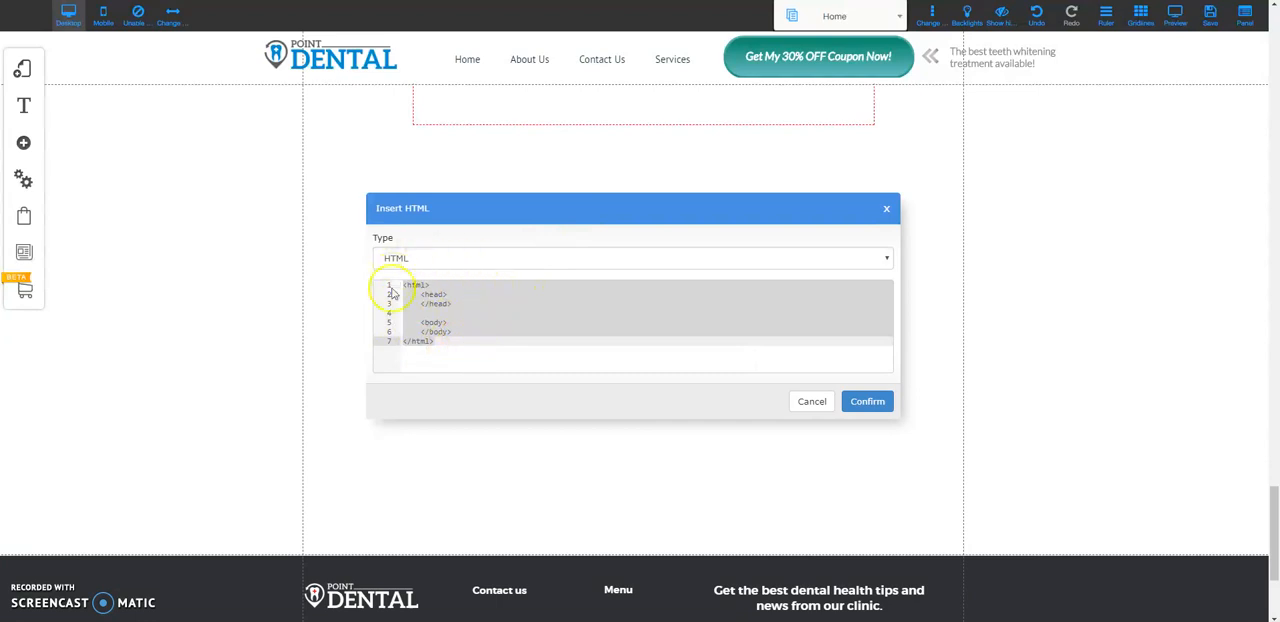
{"action": "left_click", "coordinate": [447, 341]}
{"action": "left_click_drag", "start_coordinate": [446, 341], "coordinate": [398, 270]}
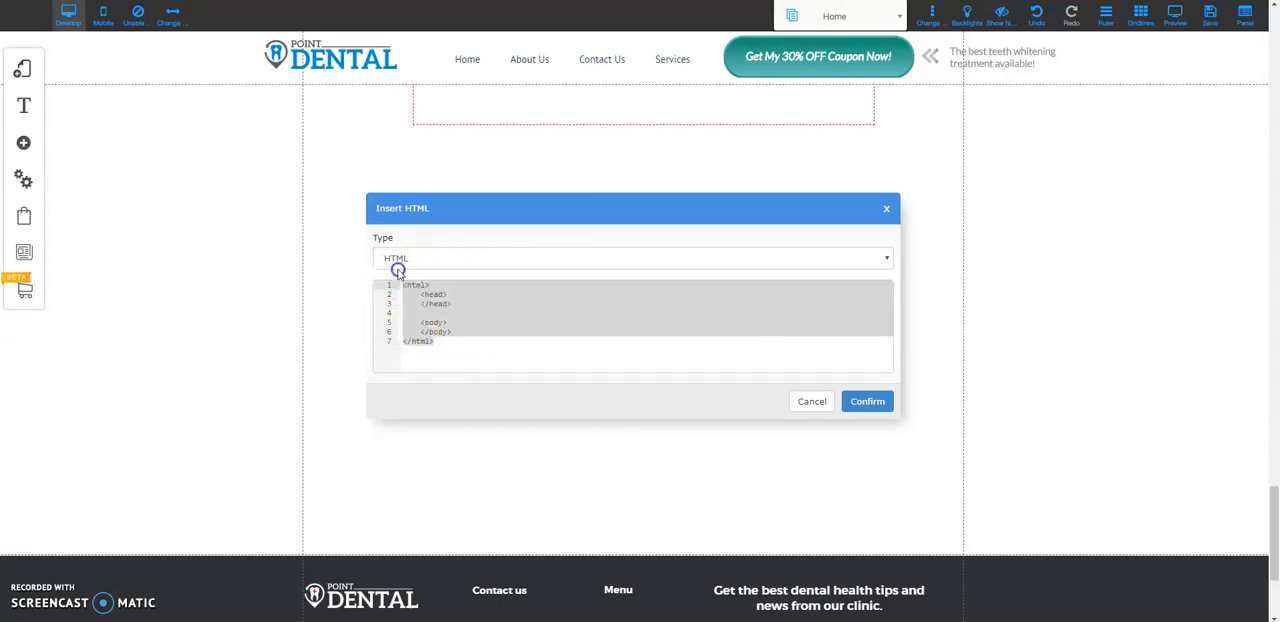
{"action": "key", "text": "BackSpace"}
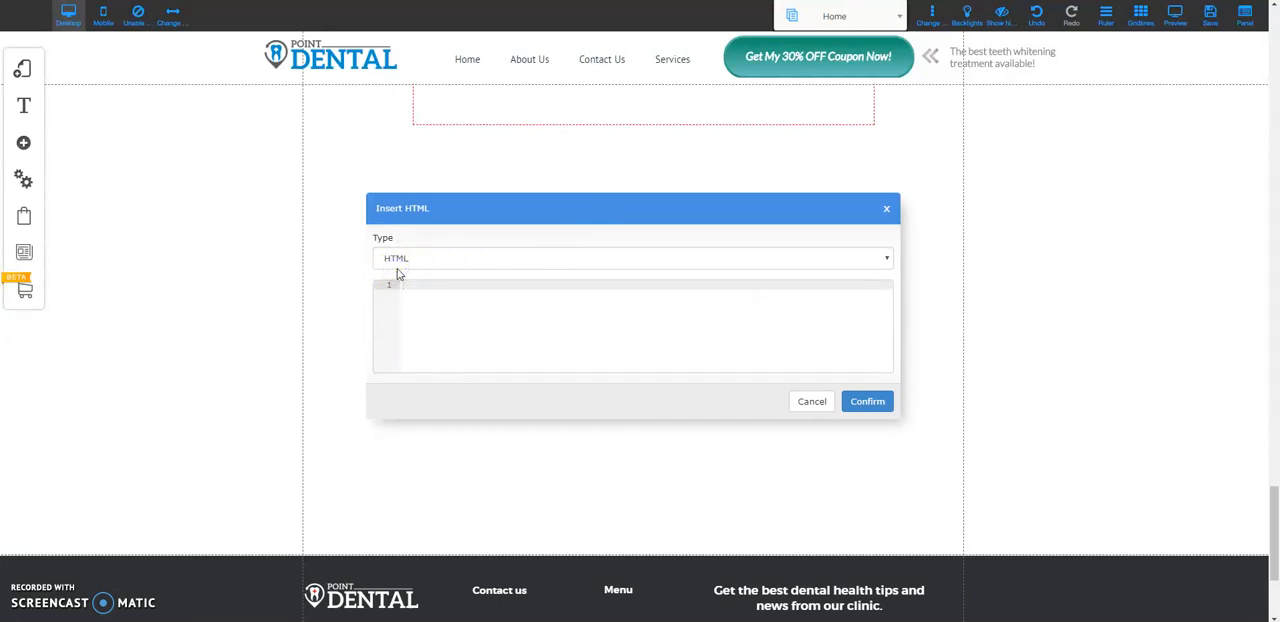
{"action": "key", "text": "ctrl+v"}
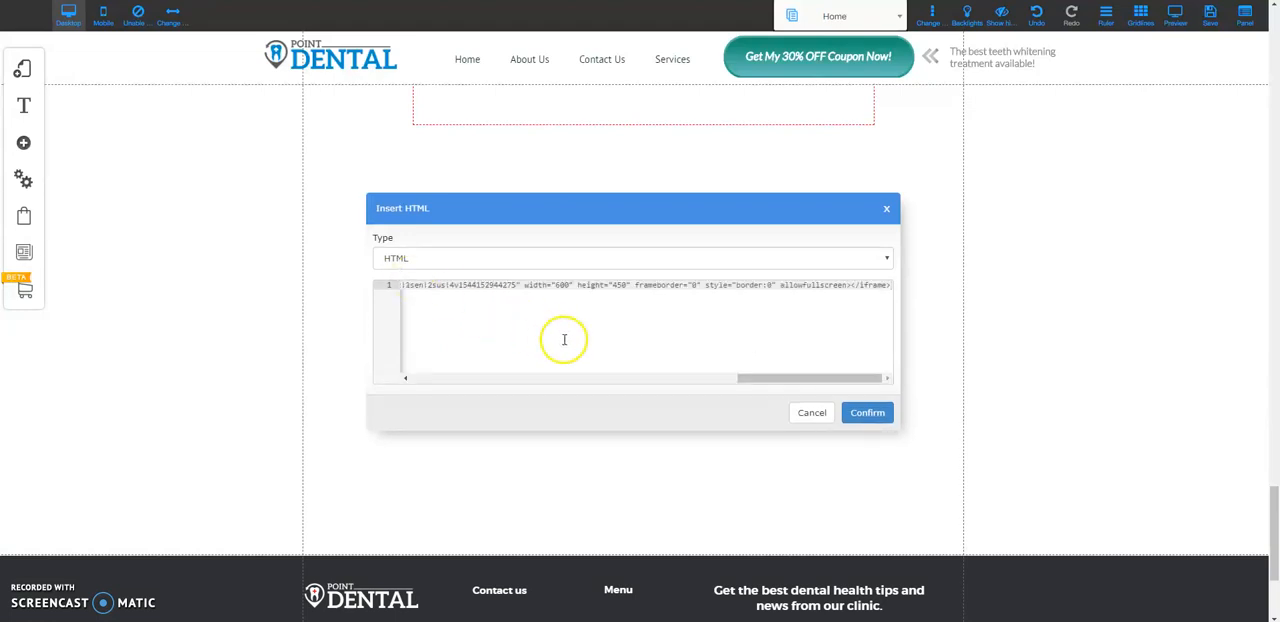
{"action": "left_click", "coordinate": [869, 413]}
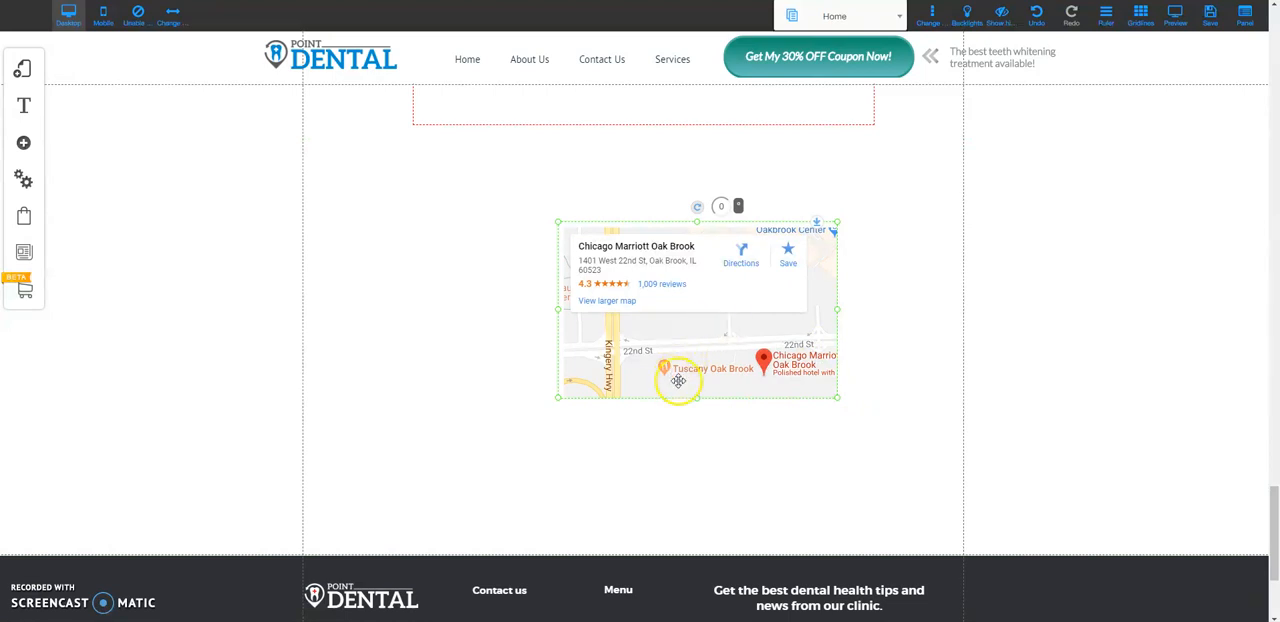
Move the map element up and to the left and enlarge it to about 737 by 548
{"action": "left_click_drag", "start_coordinate": [702, 476], "coordinate": [703, 525]}
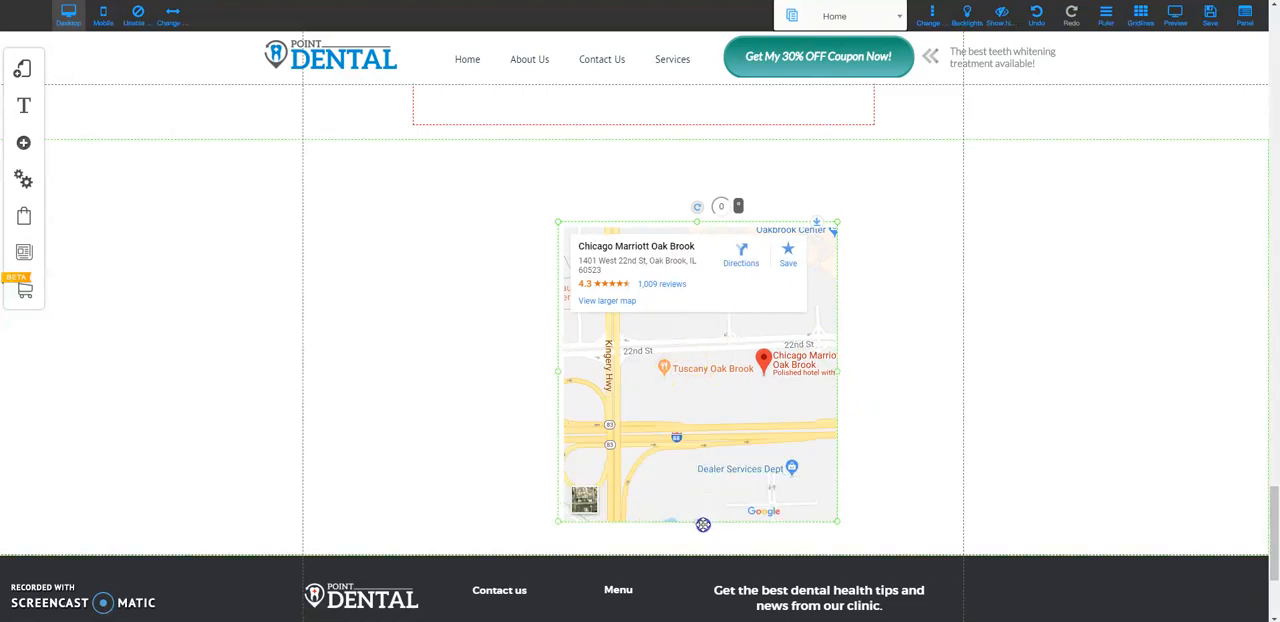
{"action": "left_click_drag", "start_coordinate": [686, 283], "coordinate": [592, 223]}
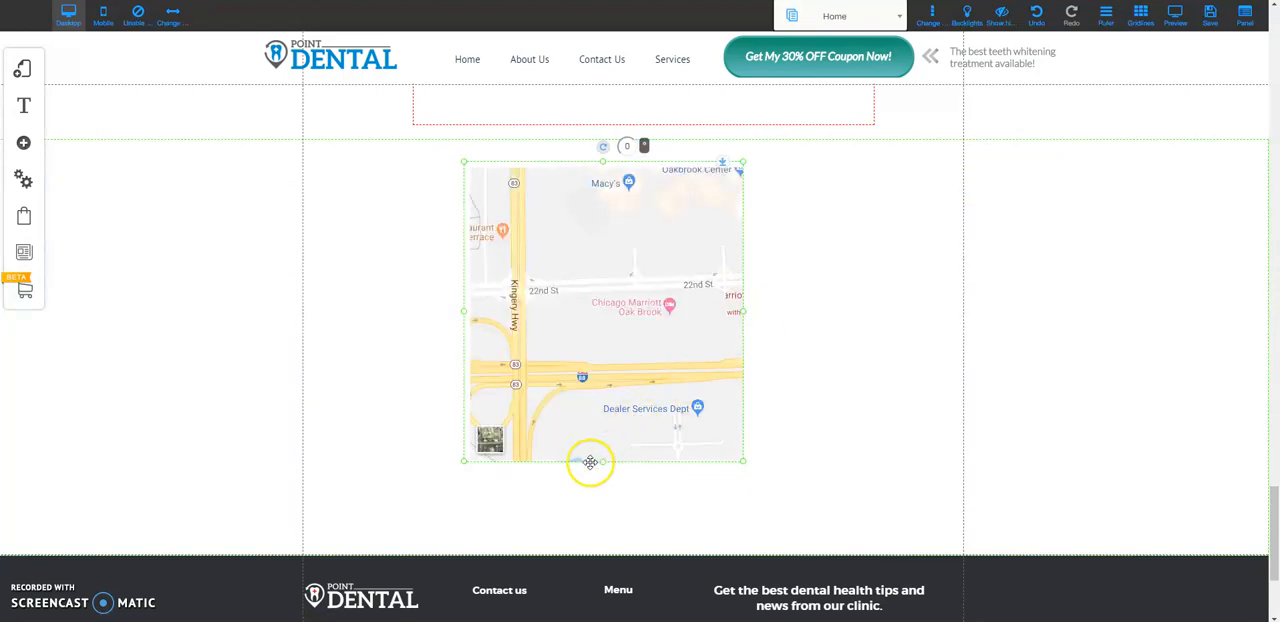
{"action": "left_click_drag", "start_coordinate": [603, 463], "coordinate": [611, 521]}
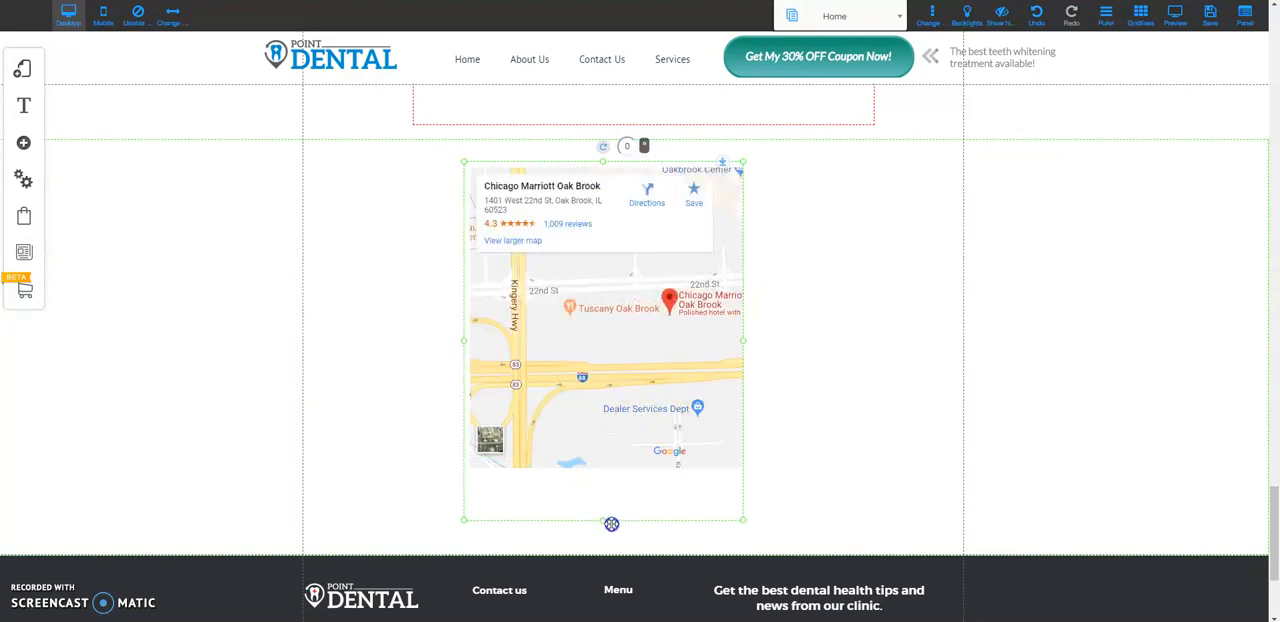
{"action": "left_click_drag", "start_coordinate": [743, 345], "coordinate": [933, 338]}
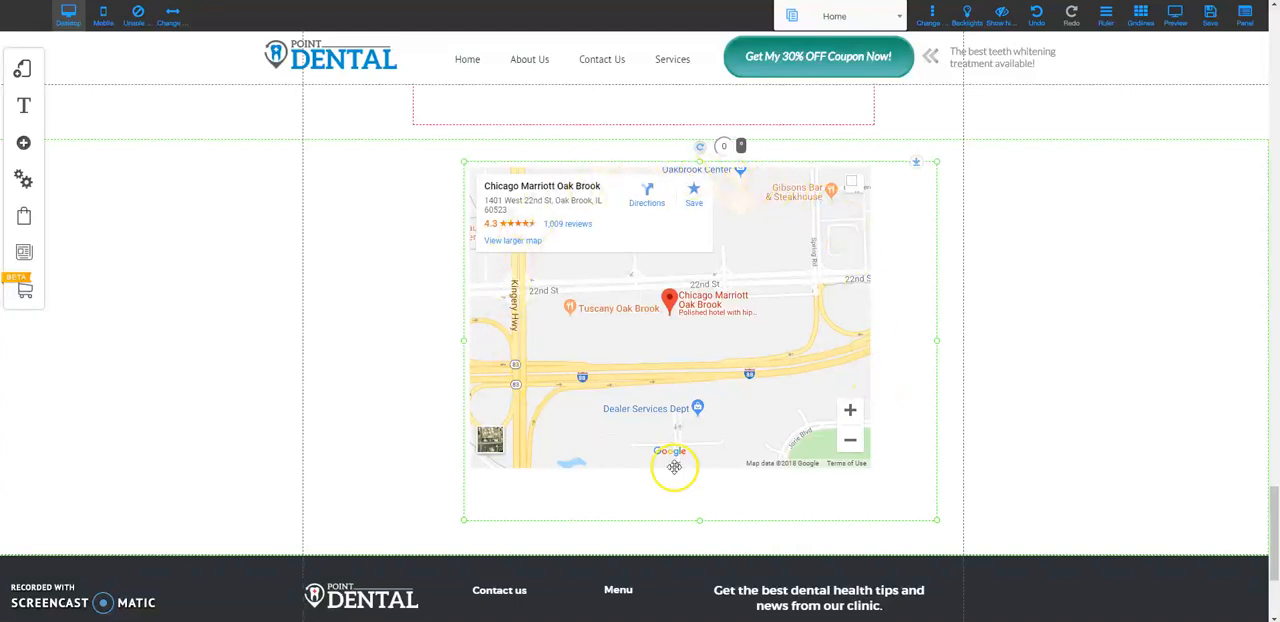
{"action": "mouse_move", "coordinate": [936, 527]}
{"action": "left_mouse_down"}
{"action": "mouse_move", "coordinate": [862, 470]}
{"action": "mouse_move", "coordinate": [957, 507]}
{"action": "mouse_move", "coordinate": [955, 530]}
{"action": "left_mouse_up"}
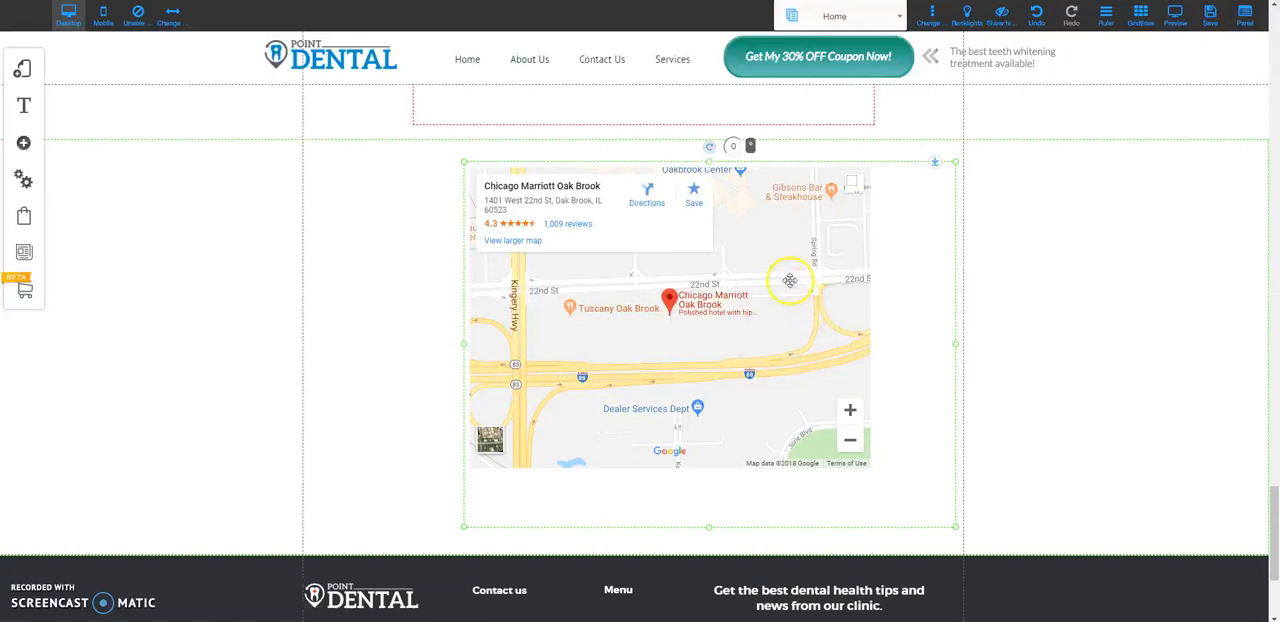
Set both the width and the height in the map's iframe code to 100% and apply the change
{"action": "right_click", "coordinate": [639, 260]}
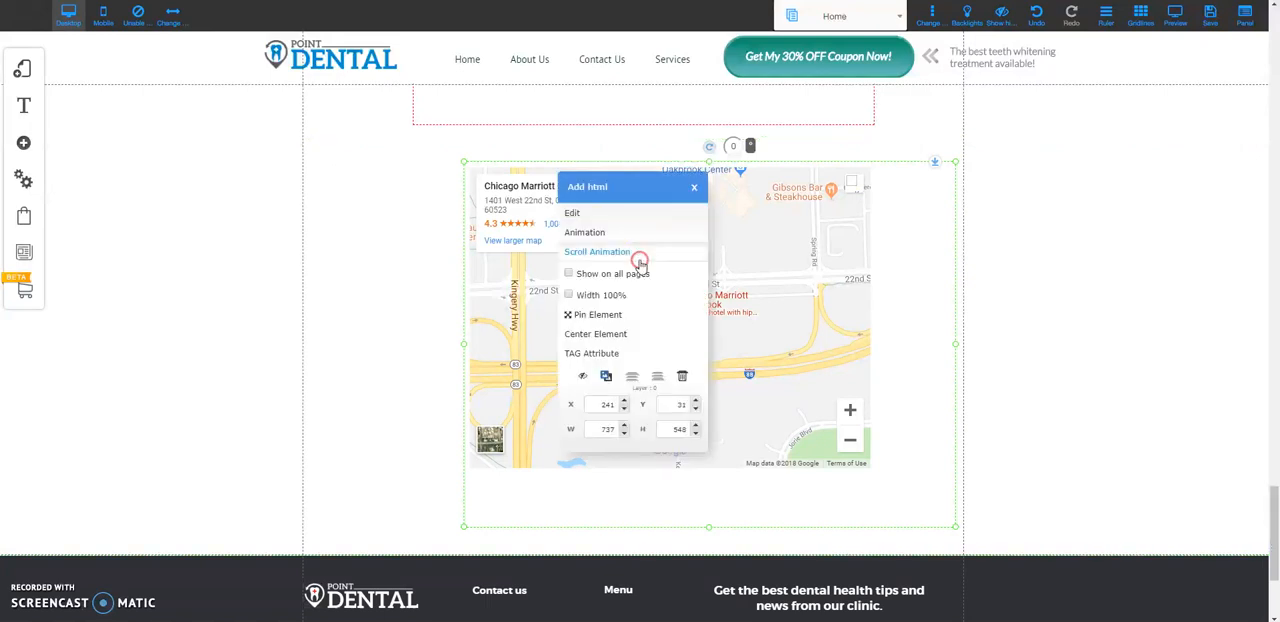
{"action": "left_click", "coordinate": [586, 212]}
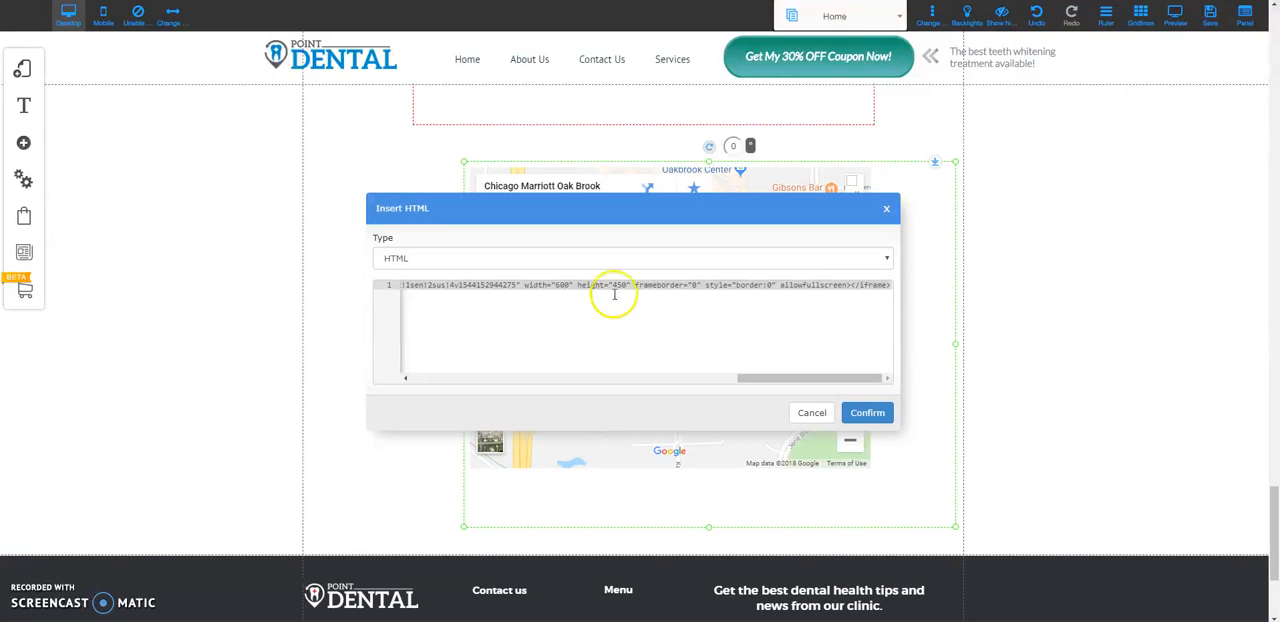
{"action": "double_click", "coordinate": [562, 285]}
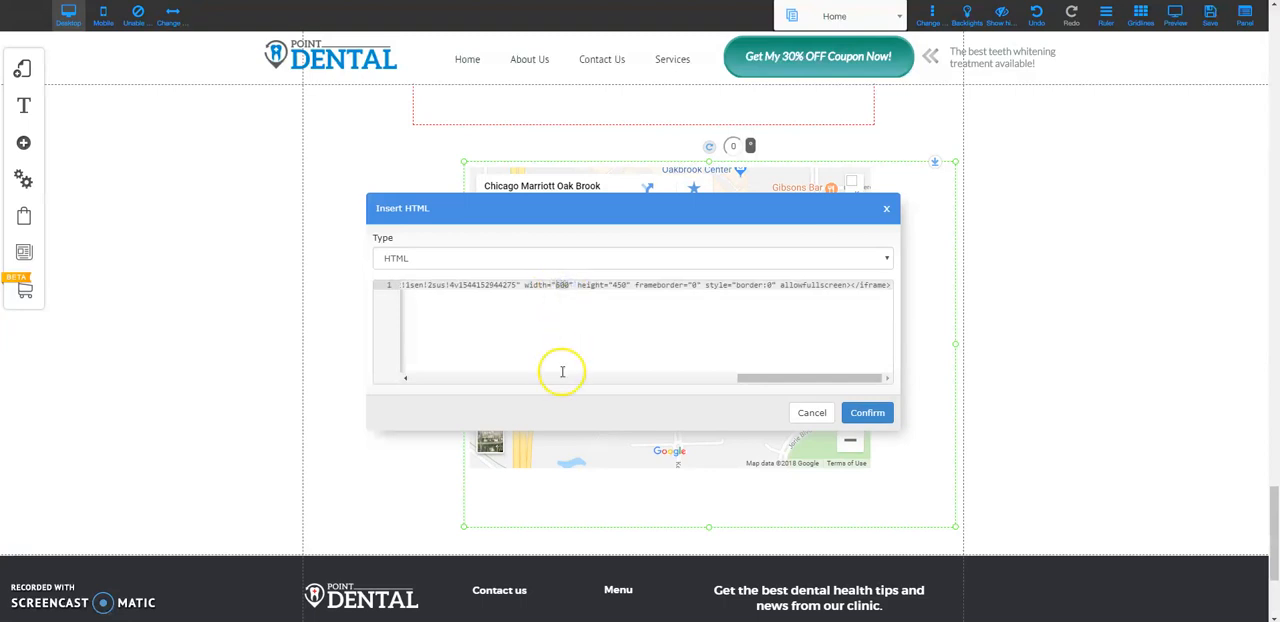
{"action": "type", "text": "100%"}
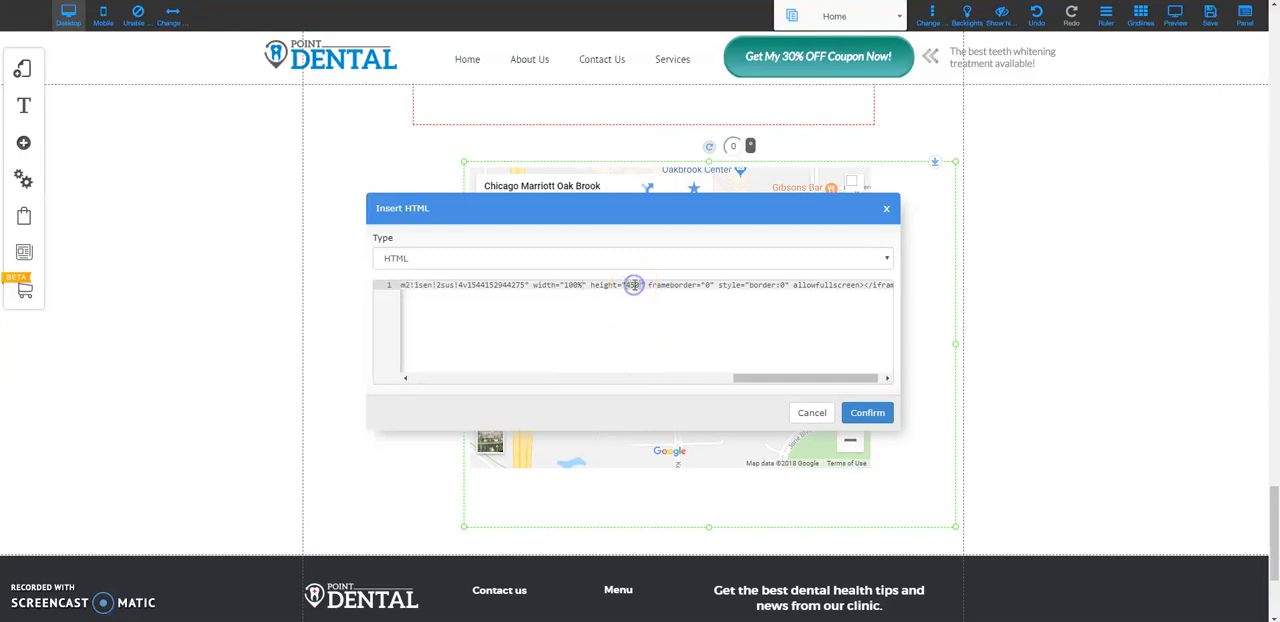
{"action": "type", "text": "100%"}
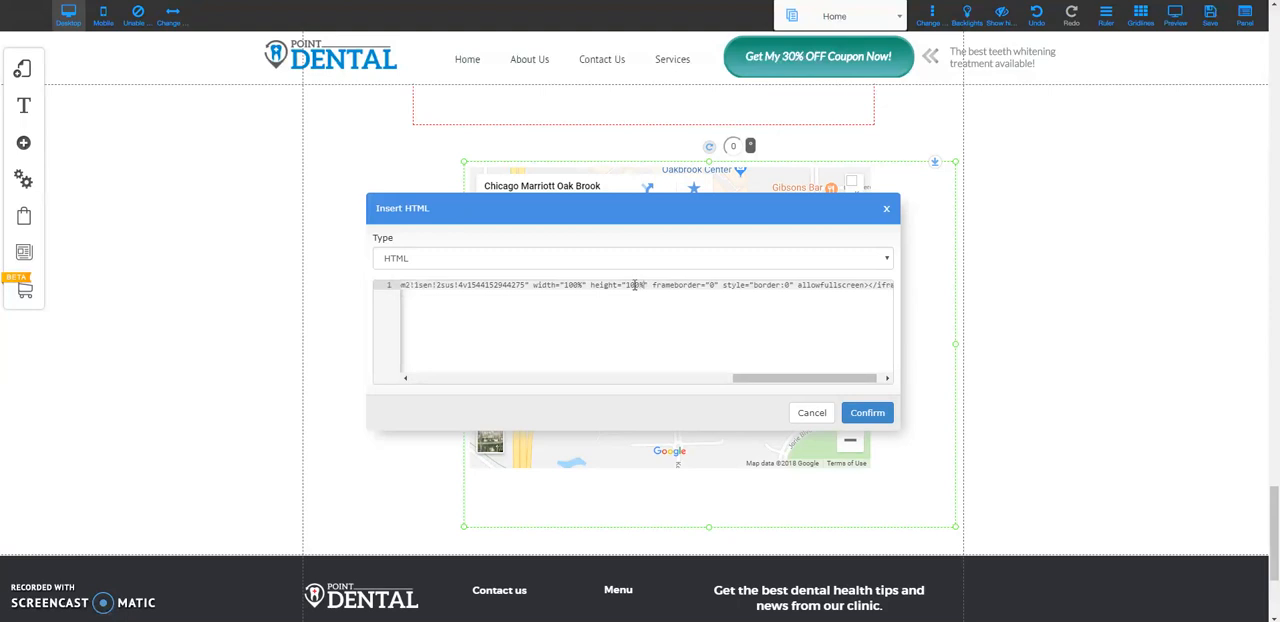
{"action": "left_click", "coordinate": [866, 412]}
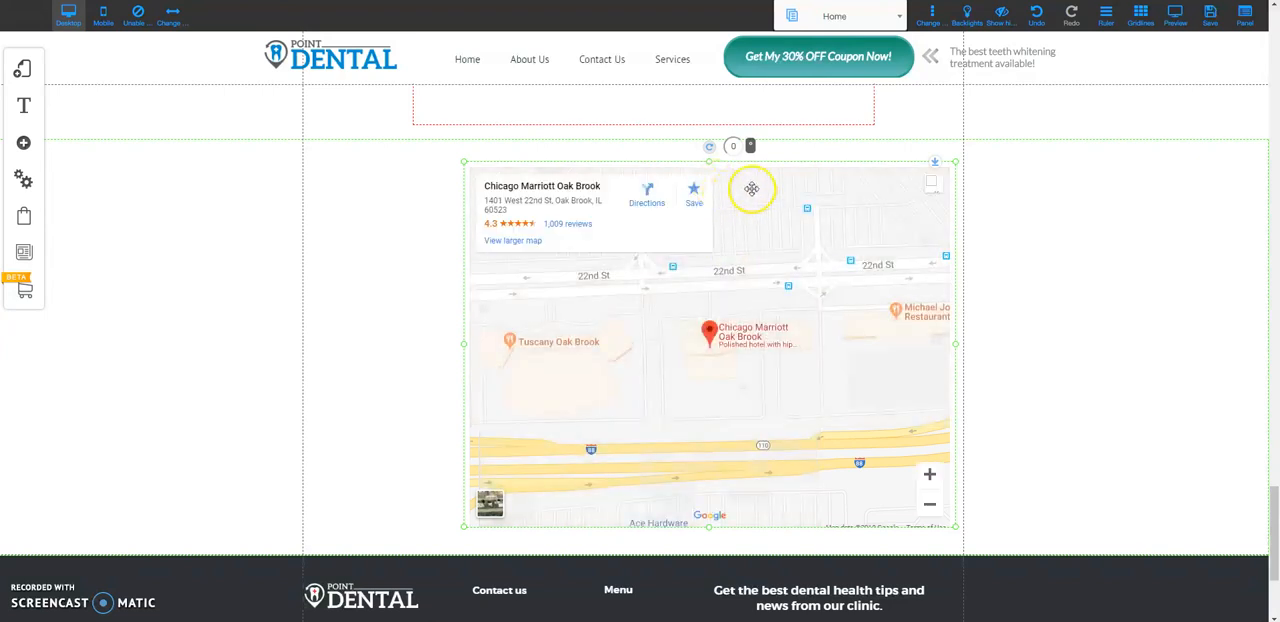
Move the map element left within the page guides, widen it to nearly fill them, and slightly reduce its height
{"action": "left_click_drag", "start_coordinate": [730, 168], "coordinate": [607, 162]}
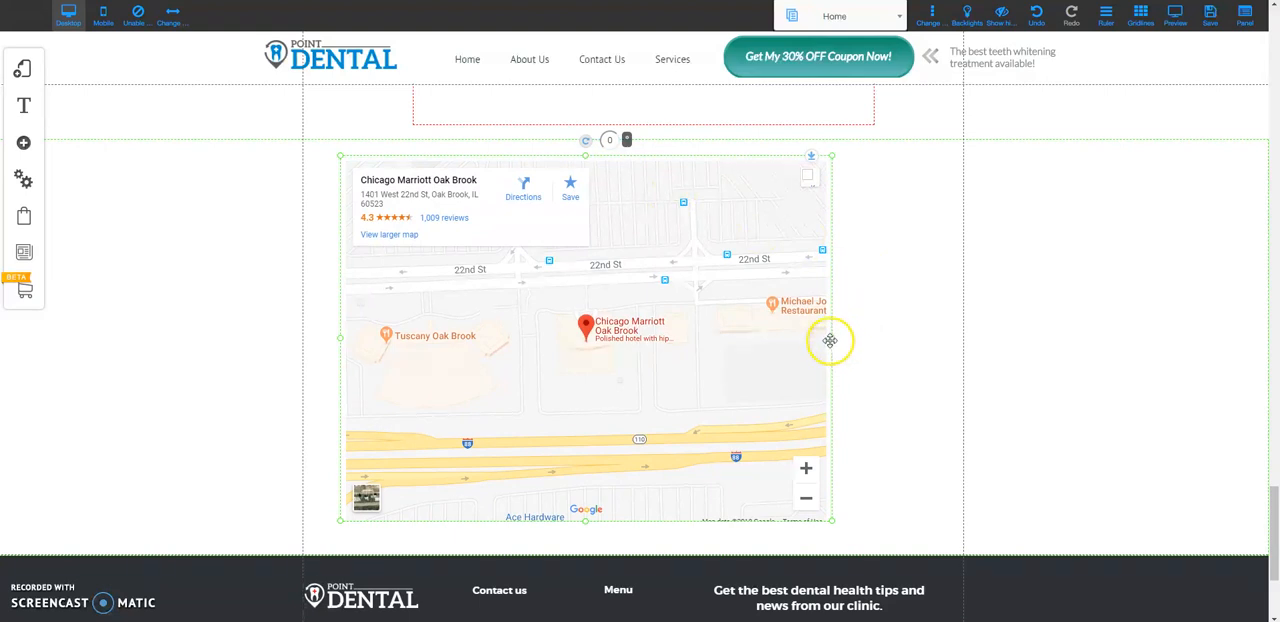
{"action": "left_click_drag", "start_coordinate": [831, 345], "coordinate": [936, 348]}
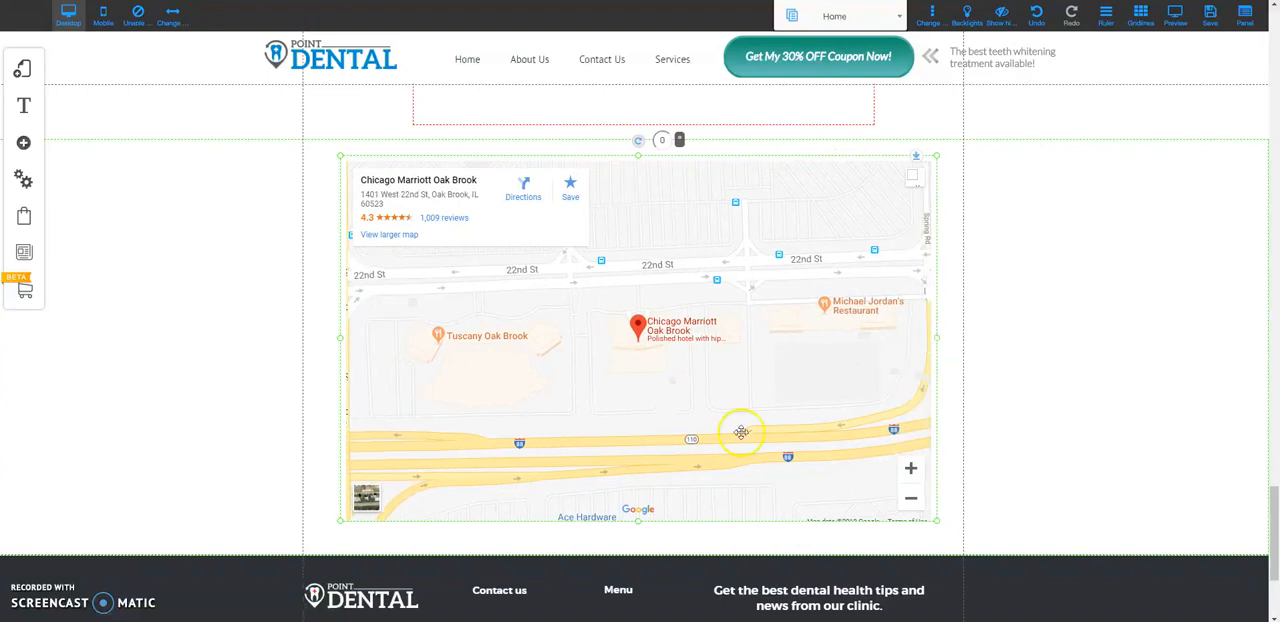
{"action": "left_click_drag", "start_coordinate": [638, 525], "coordinate": [641, 502]}
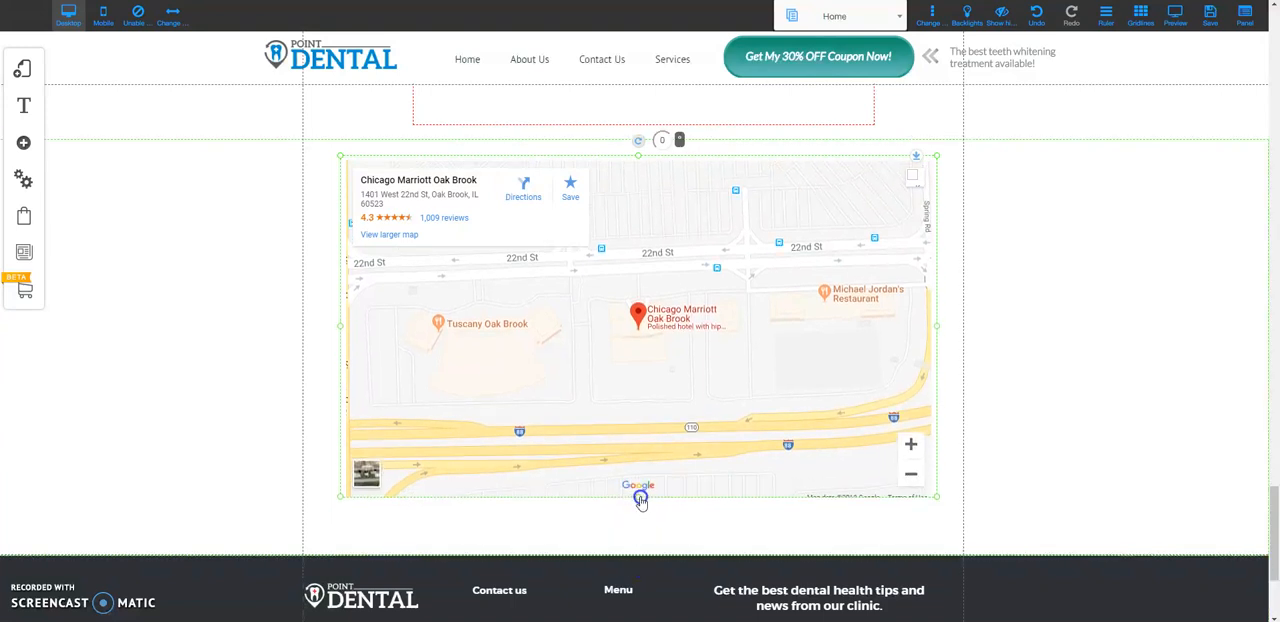
{"action": "left_click", "coordinate": [695, 266]}
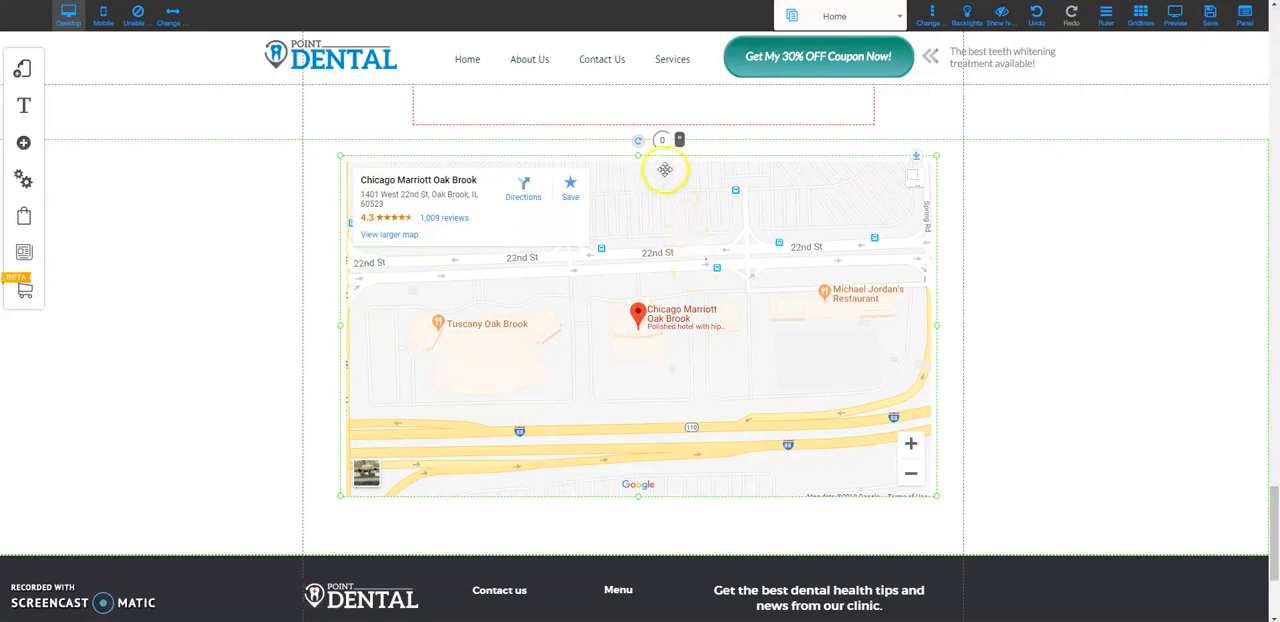
Stretch the map's HTML element across the full page by enabling its Width 100% option, and close its settings
{"action": "right_click", "coordinate": [654, 208]}
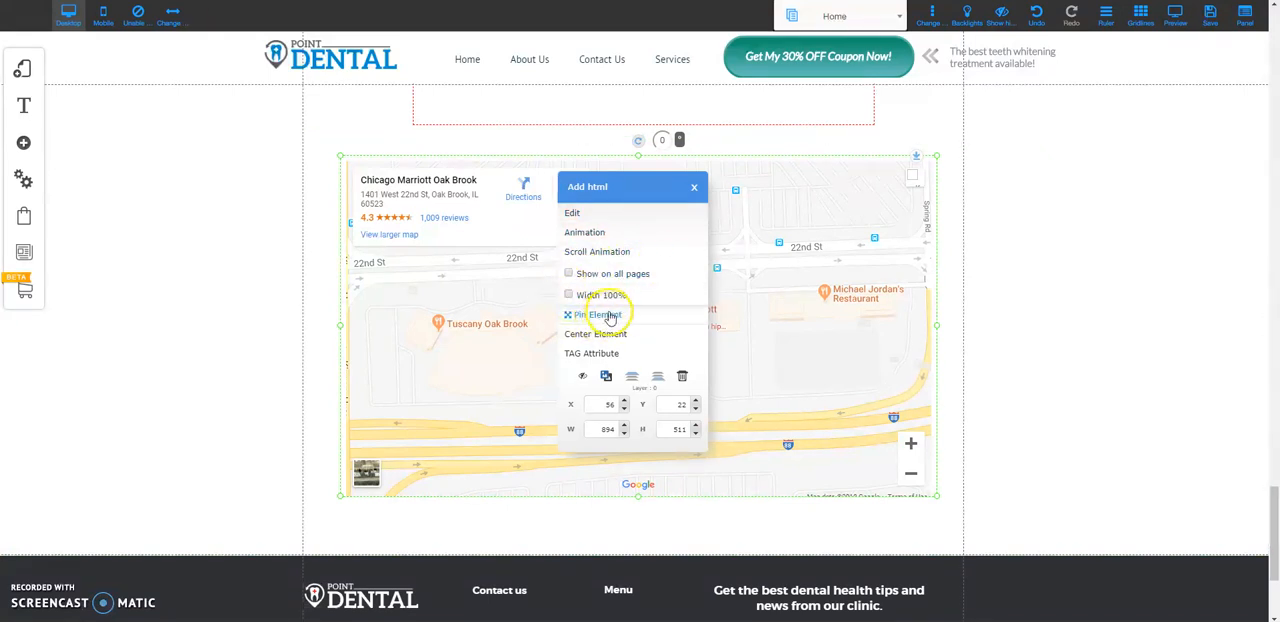
{"action": "left_click", "coordinate": [569, 297]}
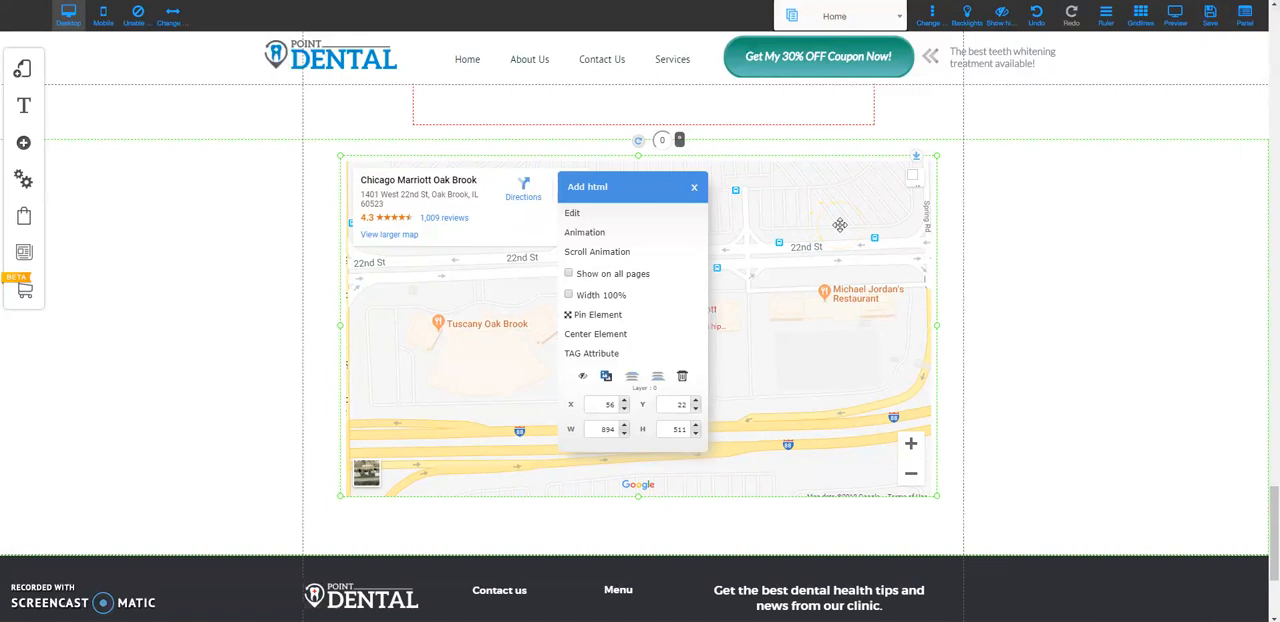
{"action": "left_click", "coordinate": [768, 248]}
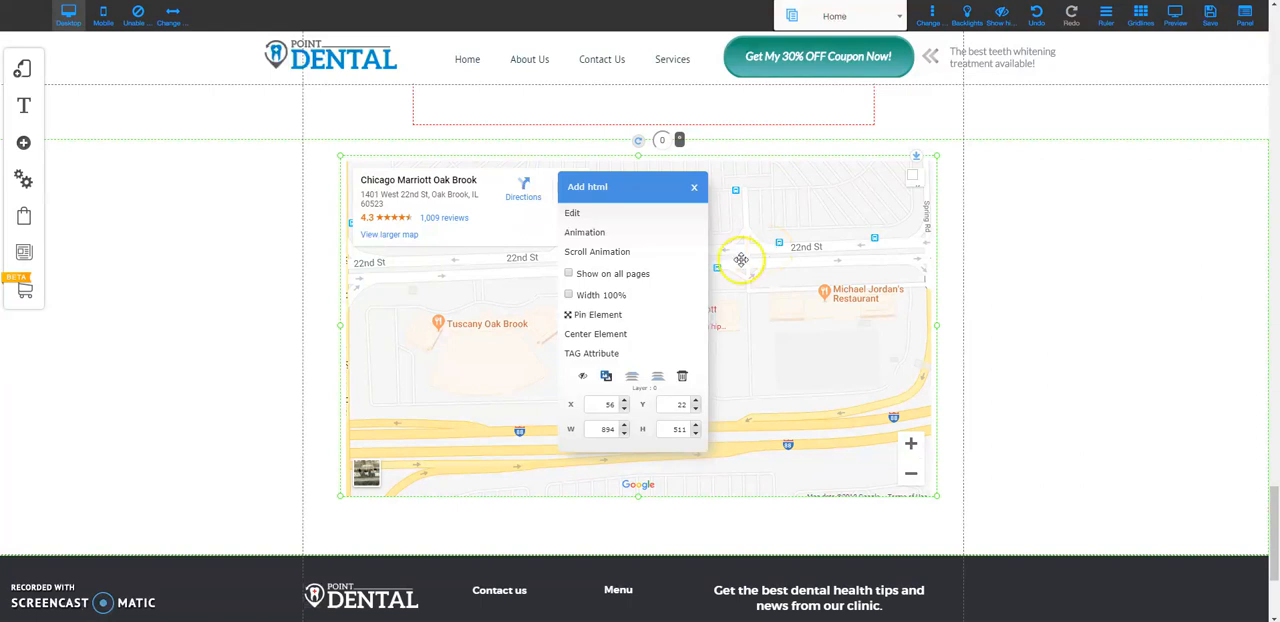
{"action": "left_click", "coordinate": [568, 295]}
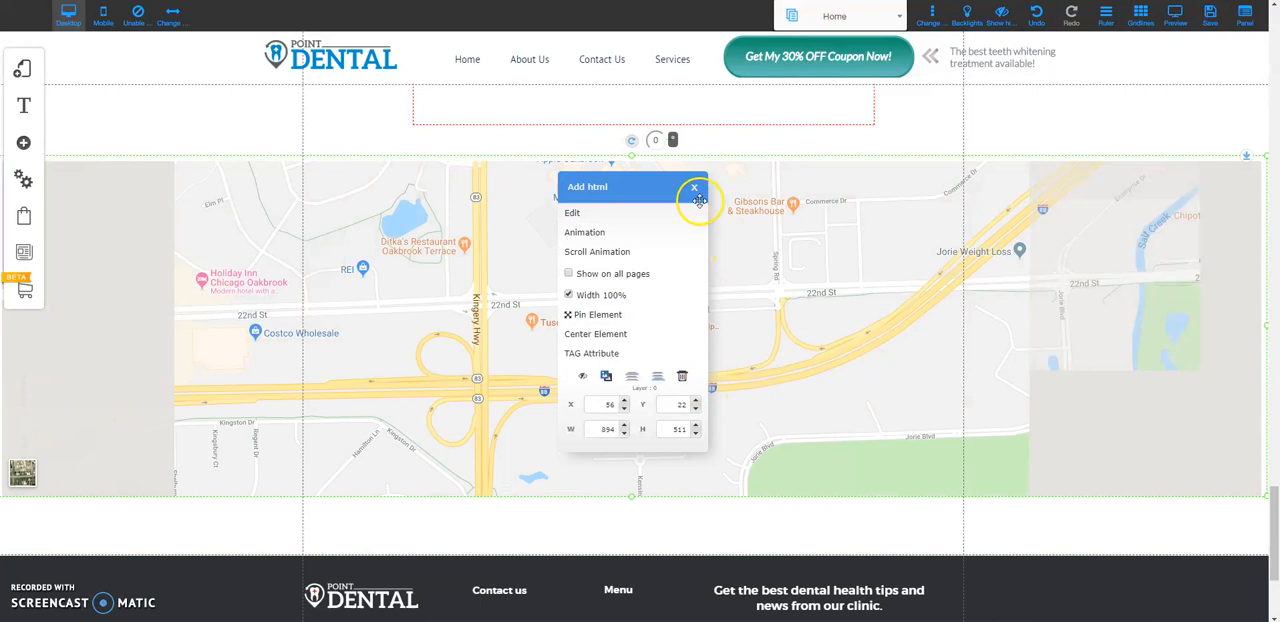
{"action": "left_click", "coordinate": [694, 187]}
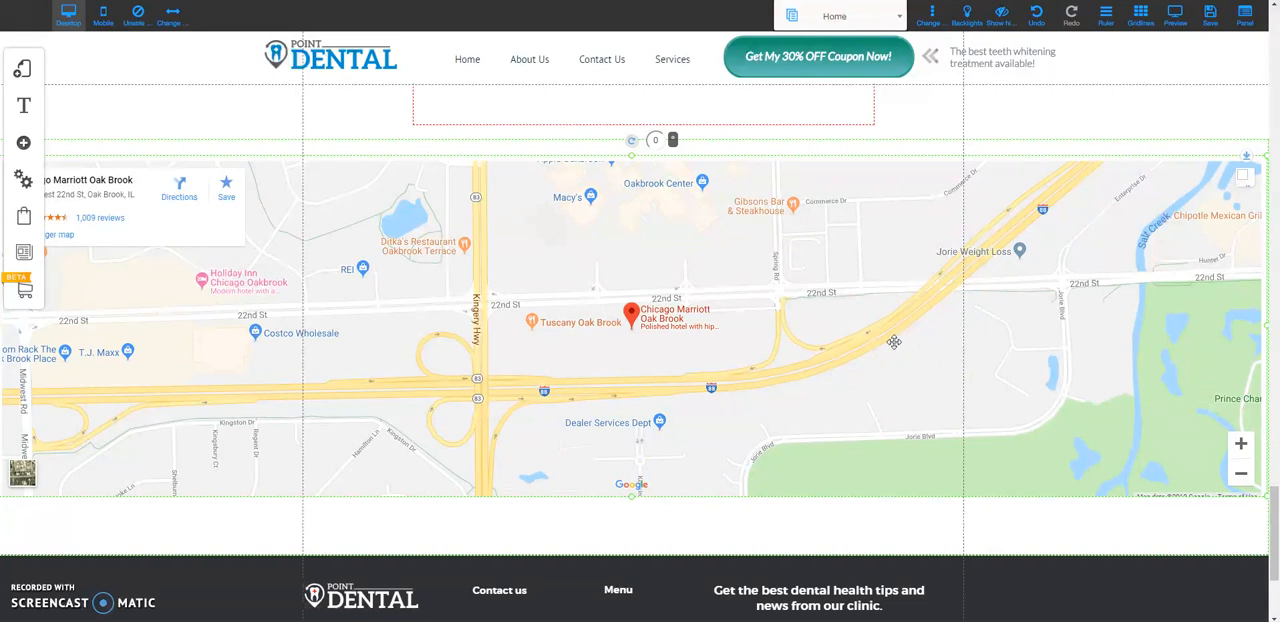
Save the page with the full-width map and dismiss the resulting alert
{"action": "left_click", "coordinate": [1215, 20]}
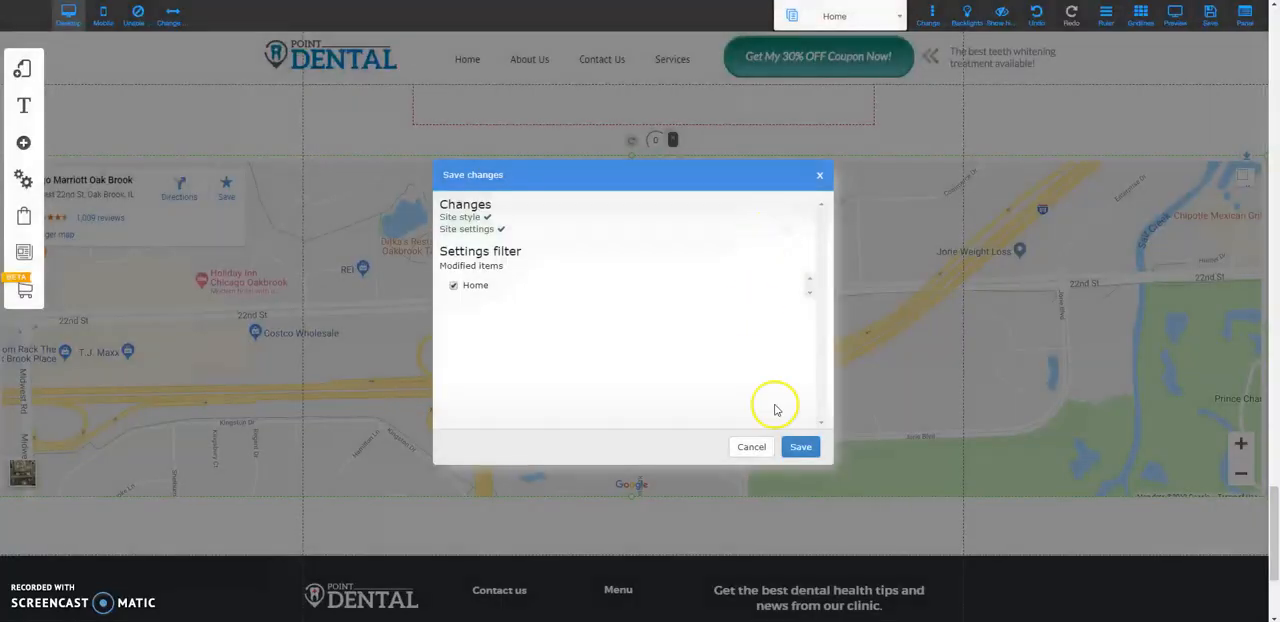
{"action": "left_click", "coordinate": [800, 446]}
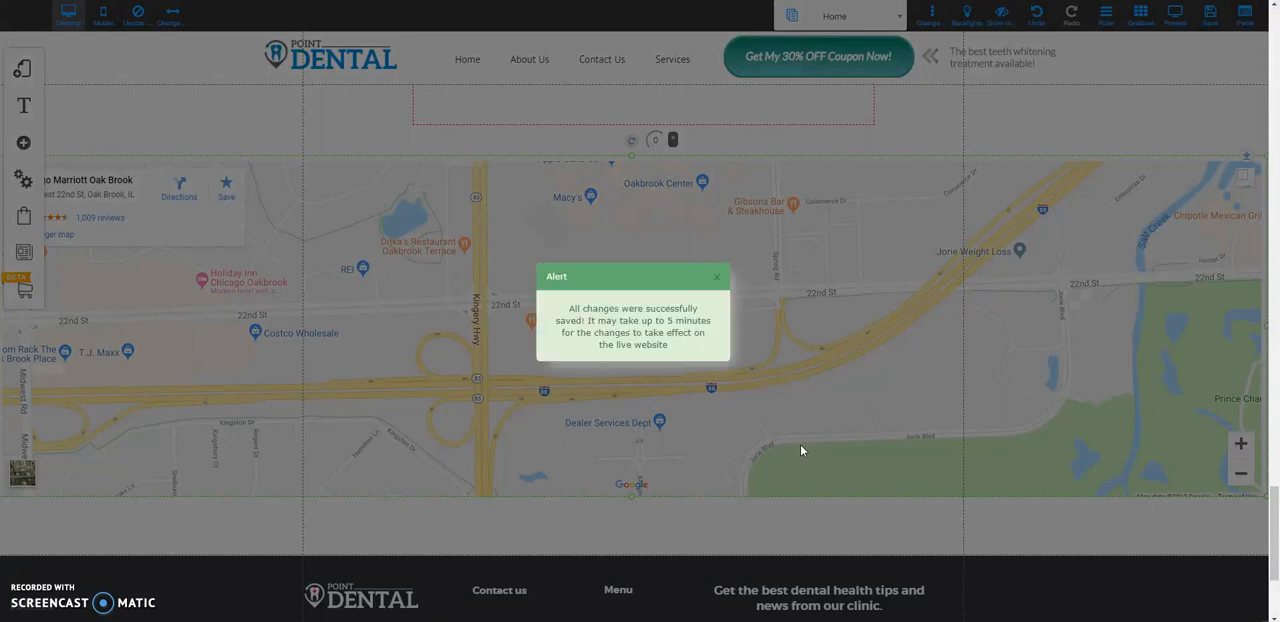
{"action": "left_click", "coordinate": [716, 276]}
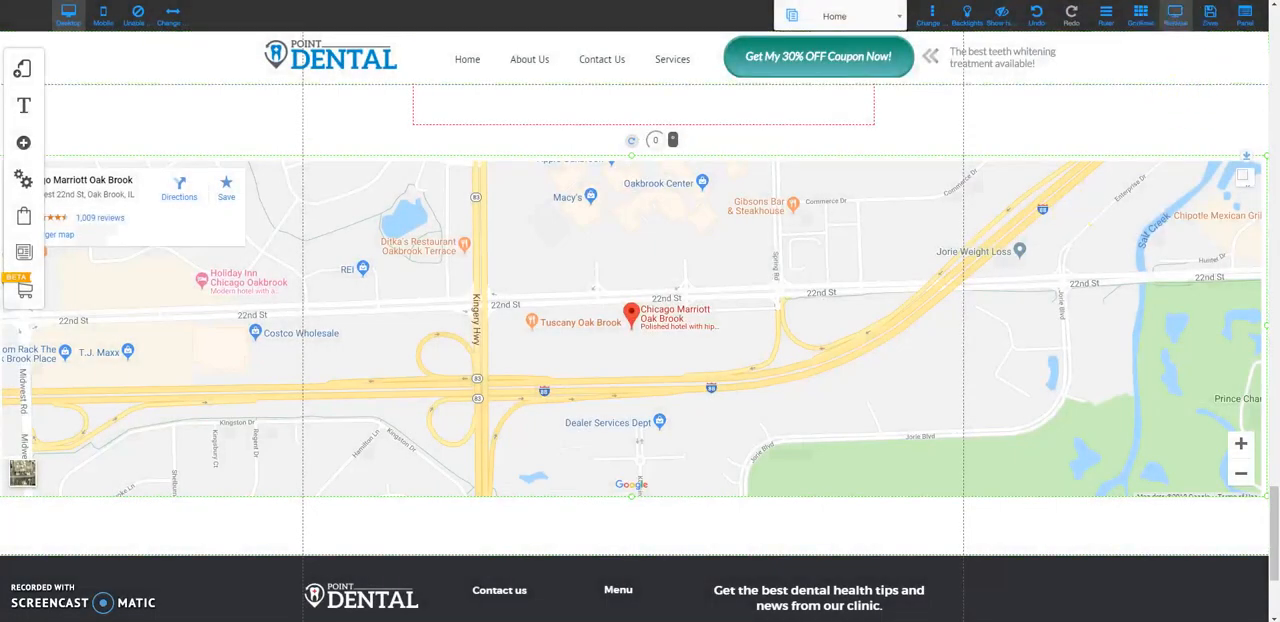
Preview the page in desktop view and open the hotel's directions from the embedded map above the footer
{"action": "left_click", "coordinate": [1177, 14]}
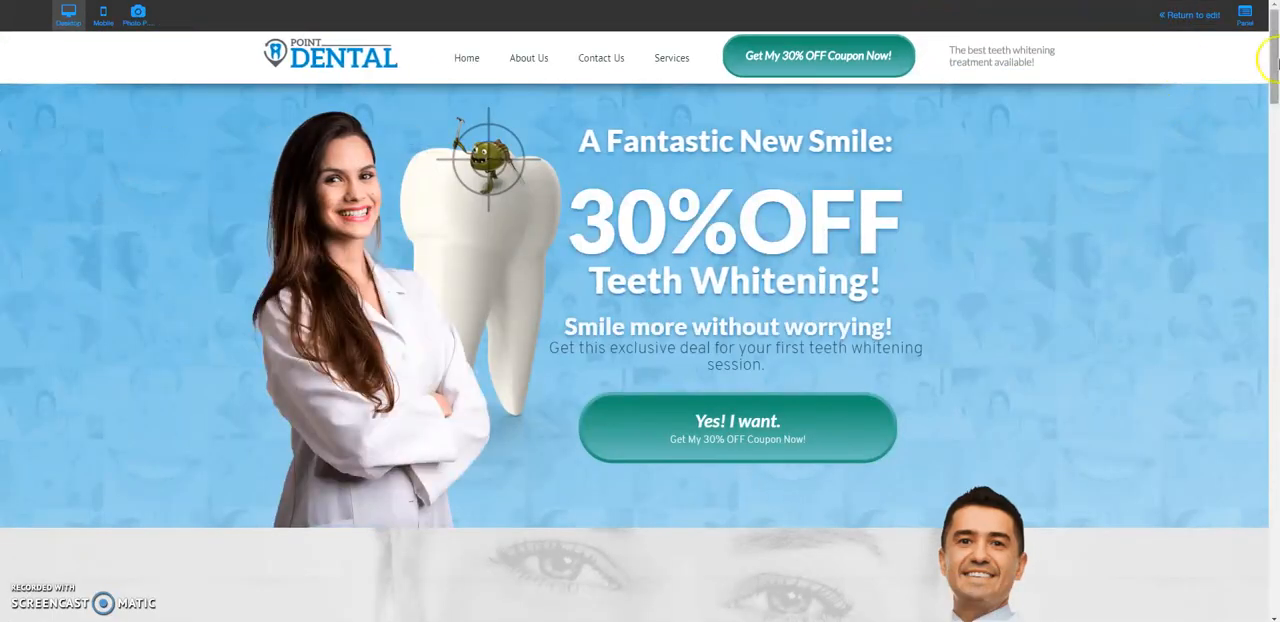
{"action": "left_click_drag", "start_coordinate": [1272, 62], "coordinate": [1268, 527]}
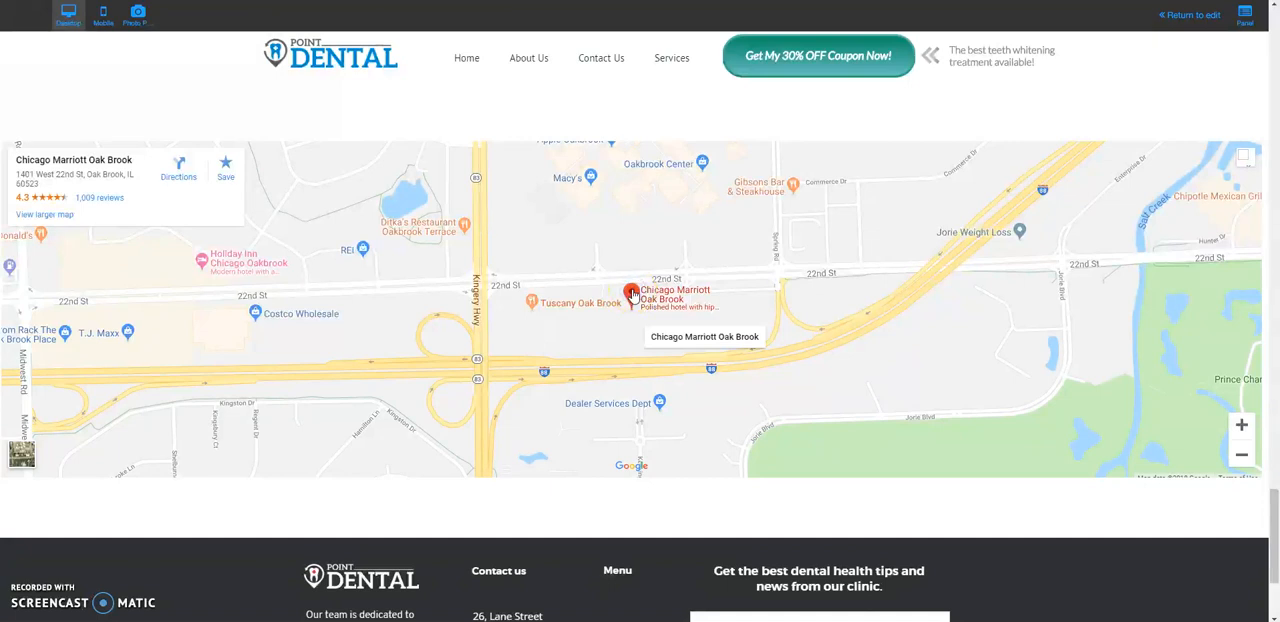
{"action": "left_click", "coordinate": [685, 336]}
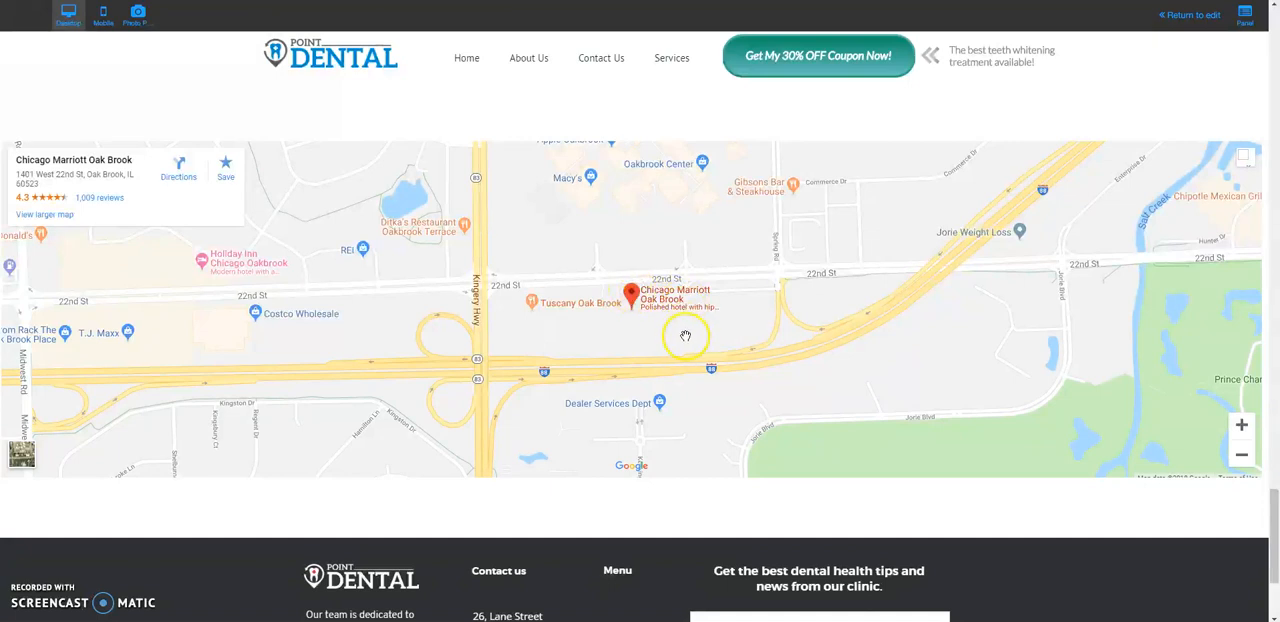
{"action": "left_click", "coordinate": [630, 295]}
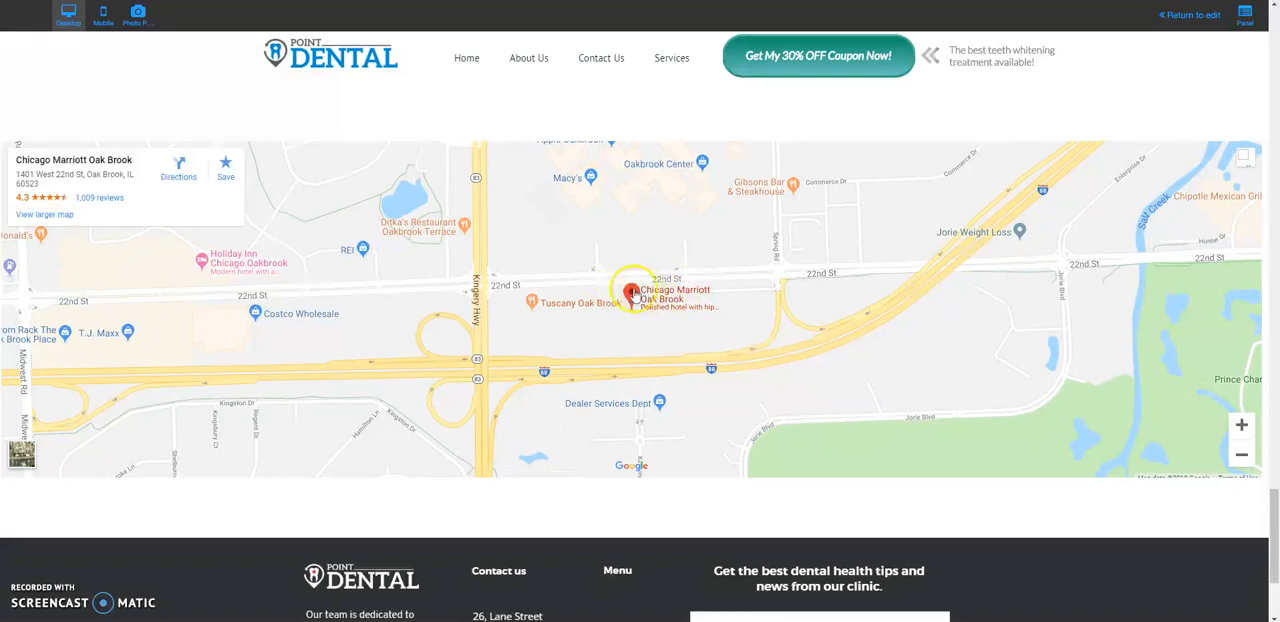
{"action": "left_click", "coordinate": [565, 280]}
{"action": "left_click", "coordinate": [271, 212]}
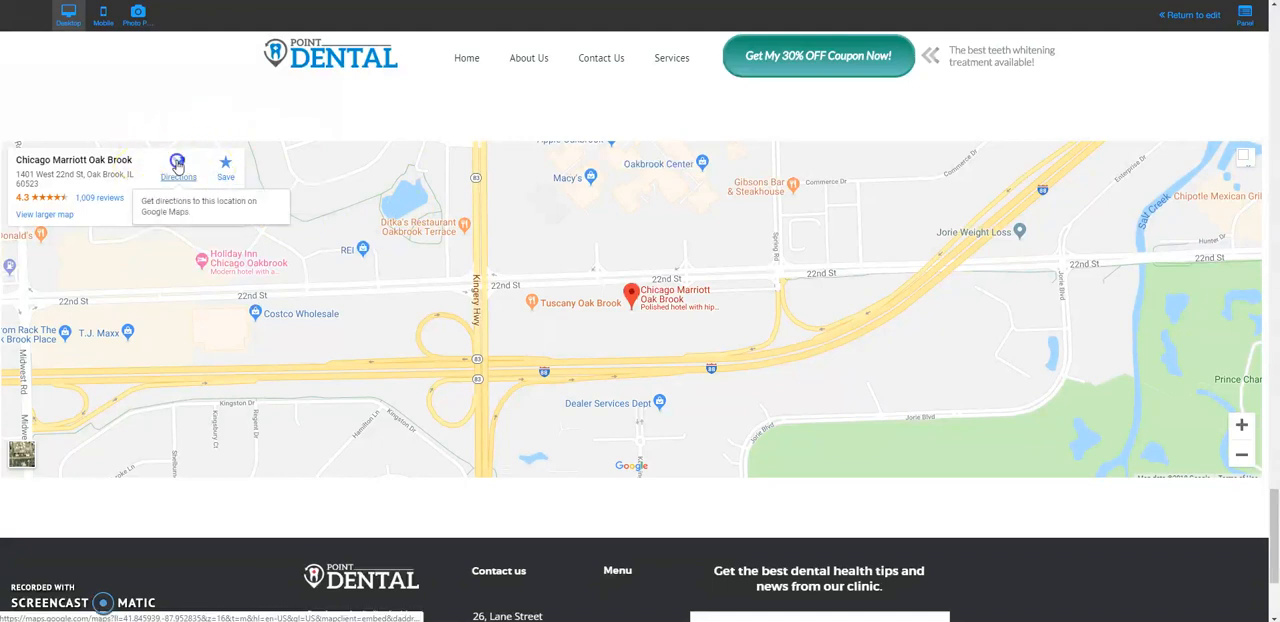
{"action": "left_click", "coordinate": [177, 162]}
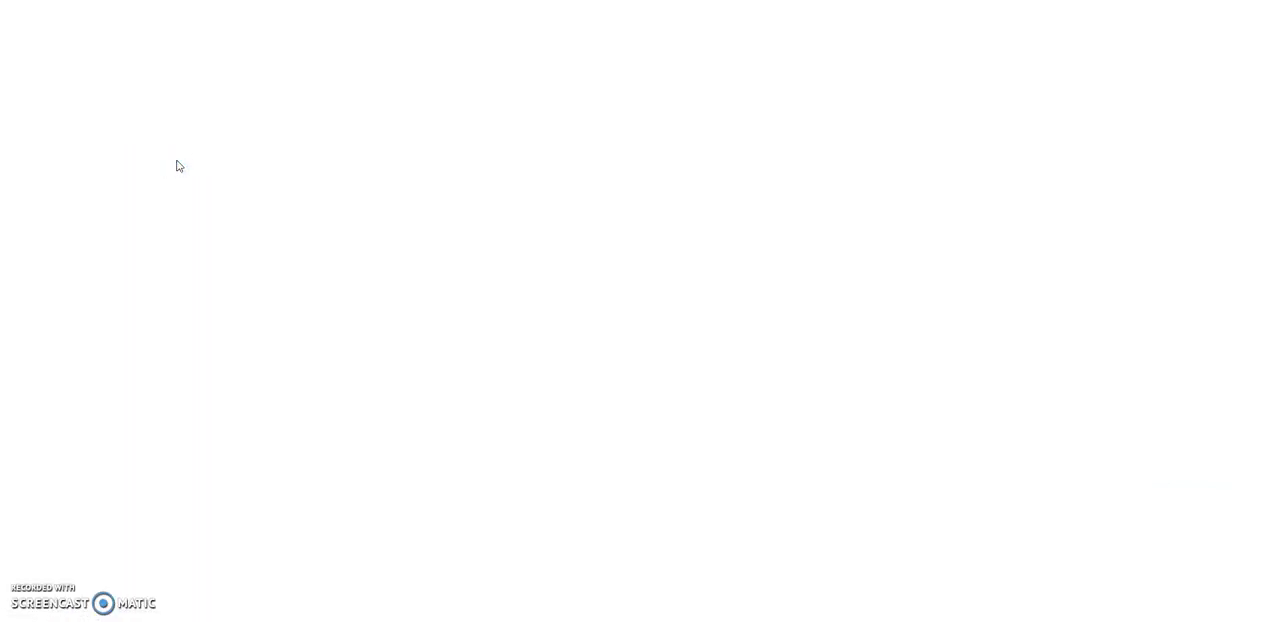